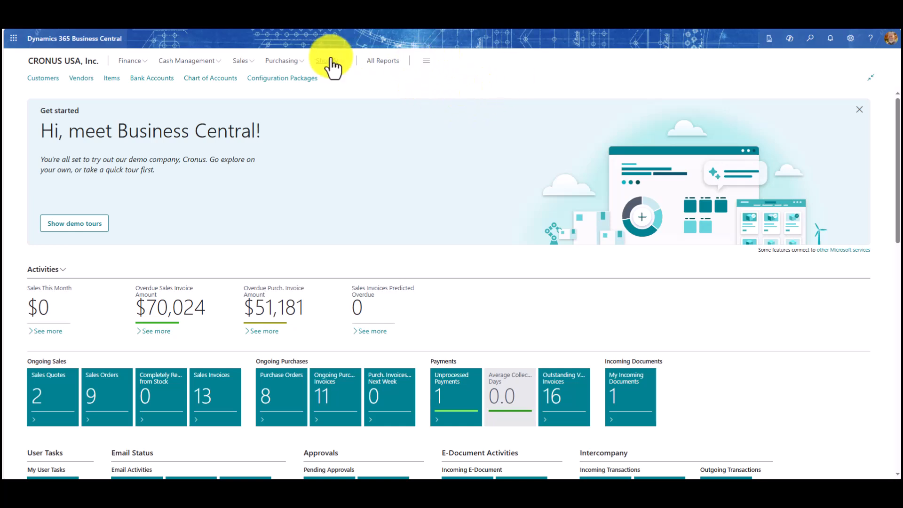
Step: Open the default dimensions of the vendor Fabrikam, Inc. from its vendor card
{"action": "left_click", "coordinate": [81, 85]}
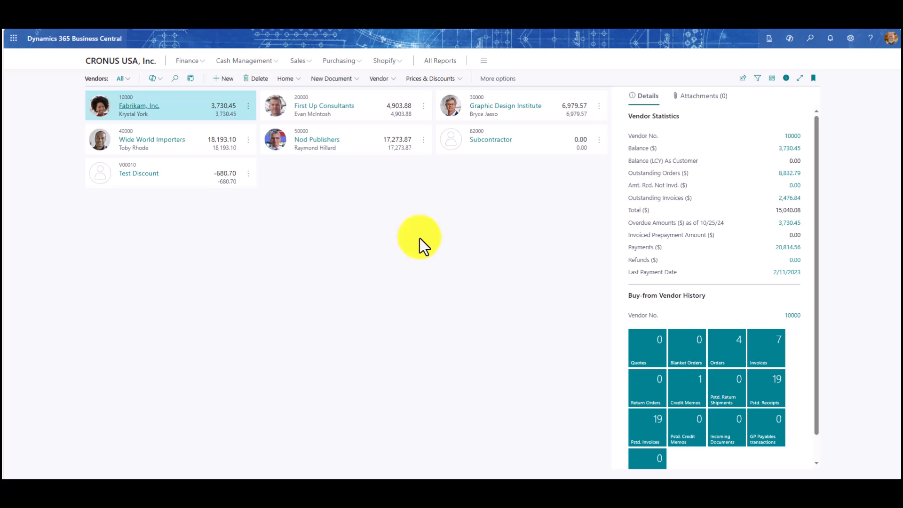
{"action": "left_click", "coordinate": [125, 115]}
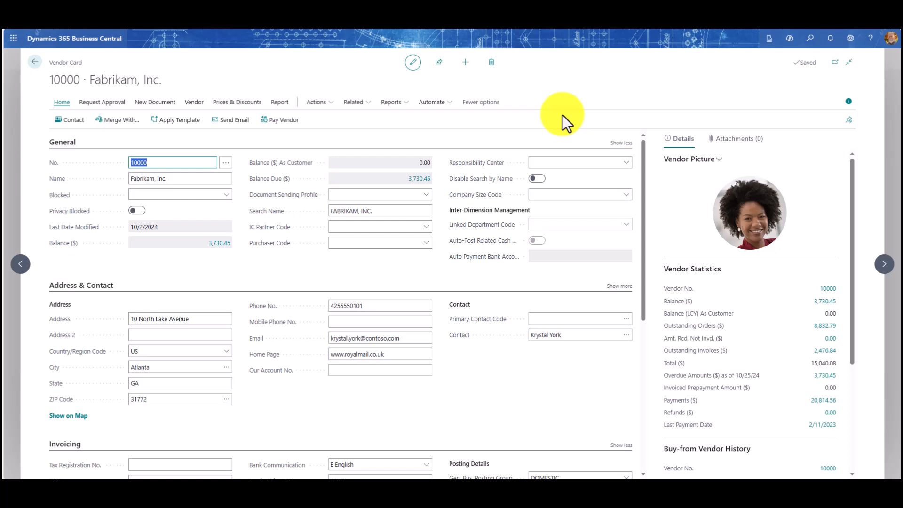
{"action": "left_click", "coordinate": [192, 104]}
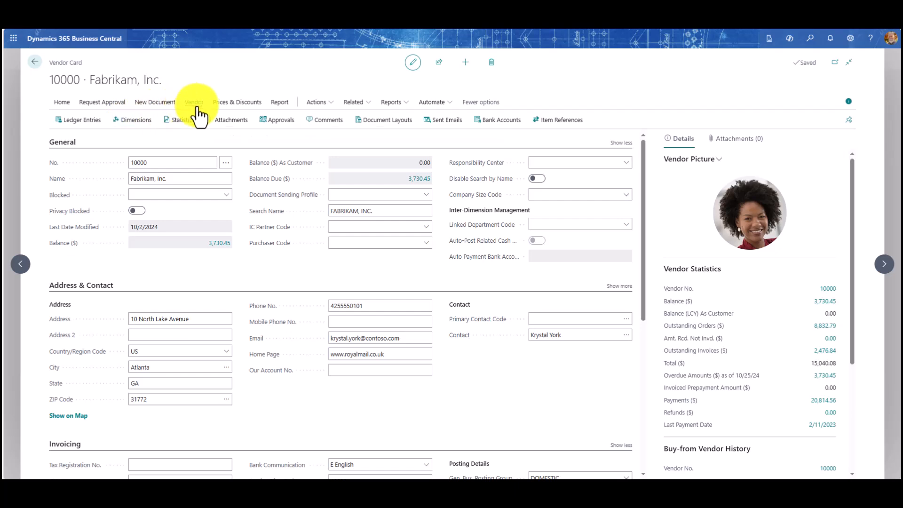
{"action": "left_click", "coordinate": [126, 121]}
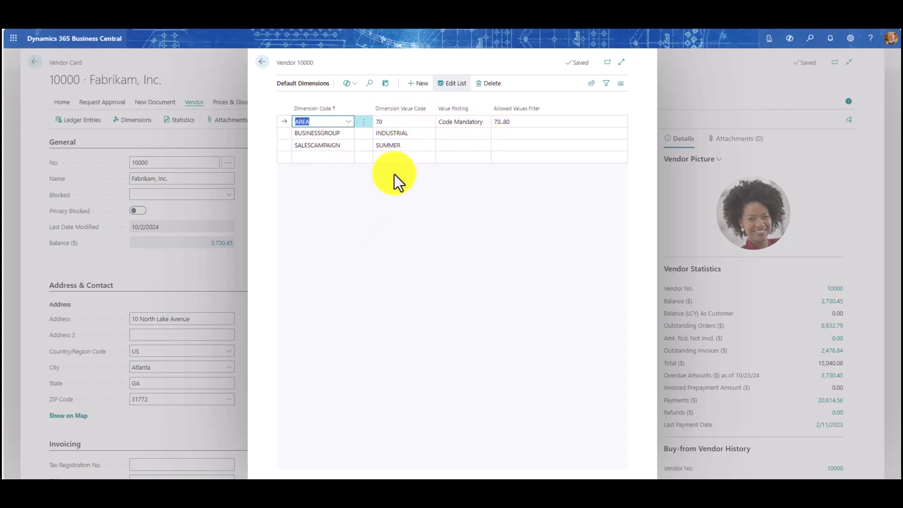
Step: Review the dimension codes available for a new default dimension line, leaving the line empty
{"action": "left_click", "coordinate": [347, 160]}
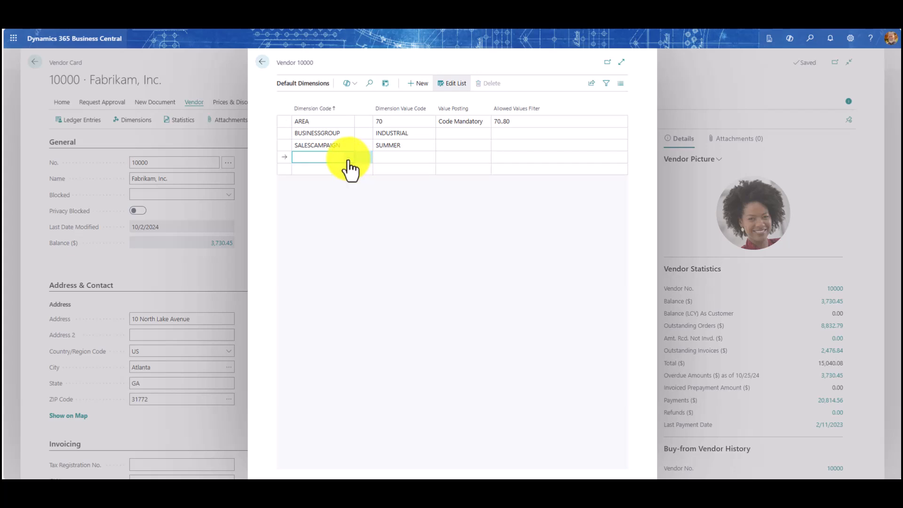
{"action": "left_click", "coordinate": [348, 157]}
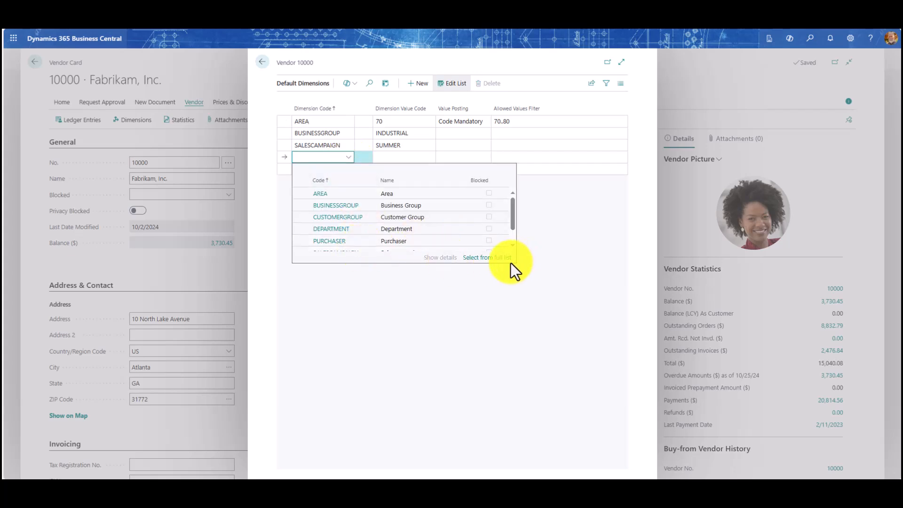
{"action": "scroll", "coordinate": [513, 226], "scroll_direction": "down", "scroll_amount": 2}
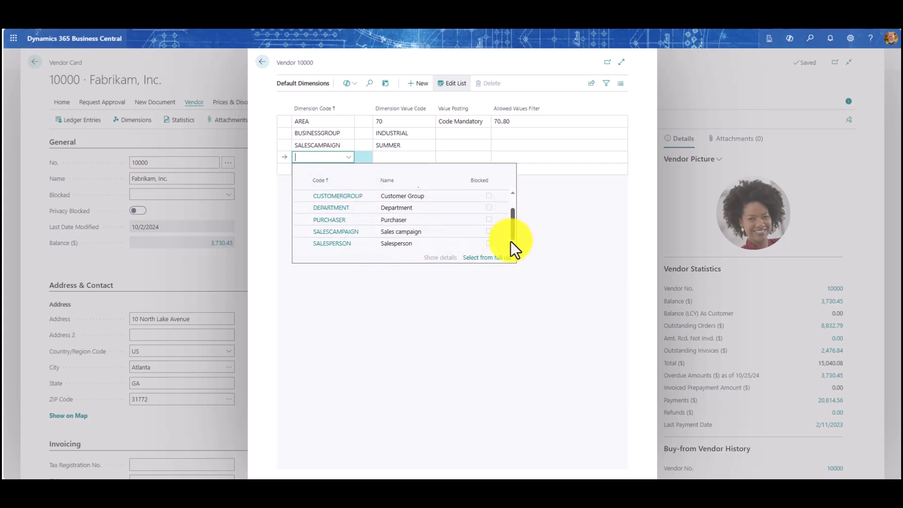
{"action": "left_click_drag", "start_coordinate": [512, 233], "coordinate": [513, 205]}
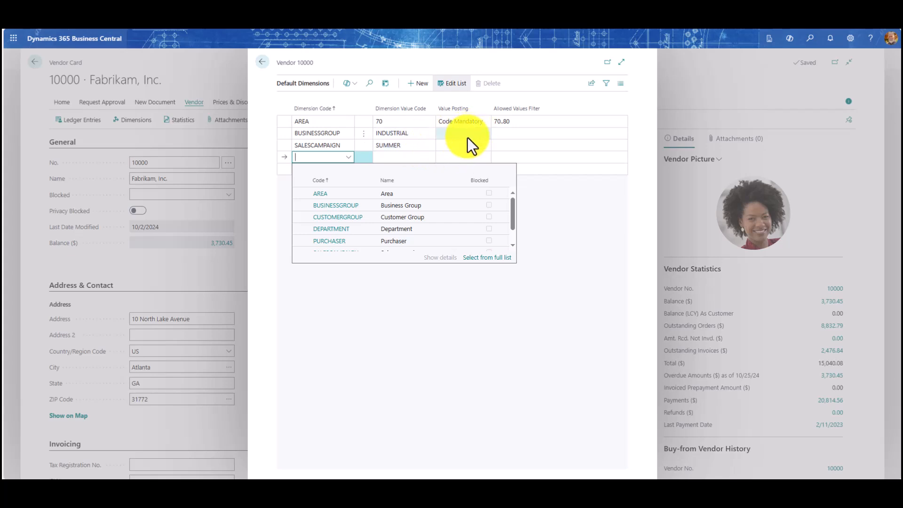
{"action": "left_click", "coordinate": [267, 111]}
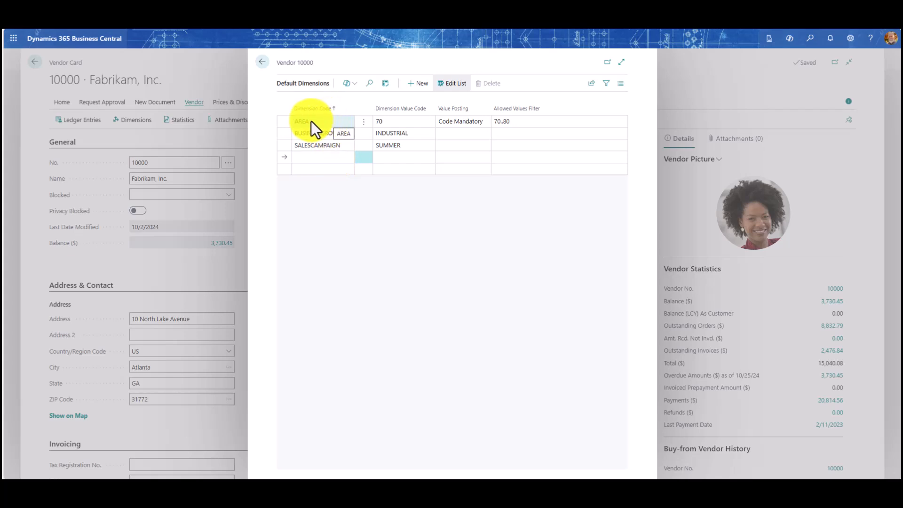
Step: Review the dimension values available for the AREA dimension and close the list without choosing another value
{"action": "left_click", "coordinate": [404, 121]}
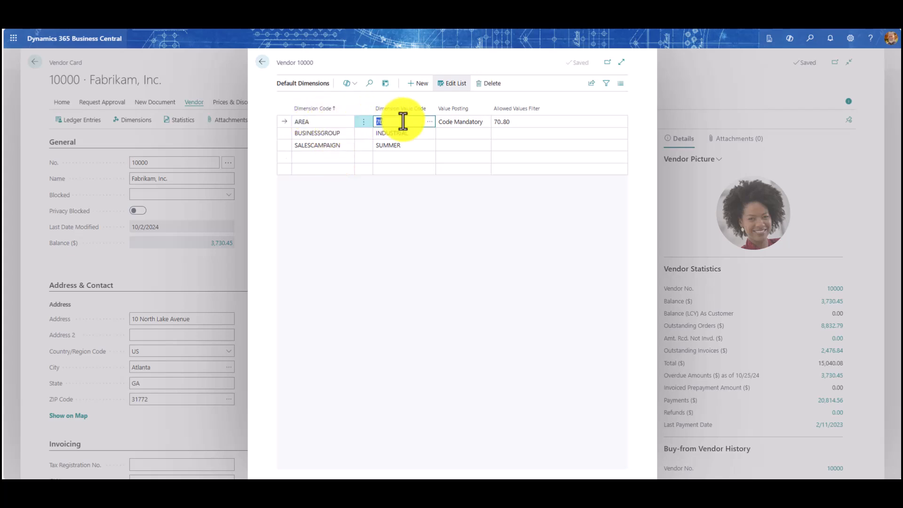
{"action": "left_click", "coordinate": [430, 121]}
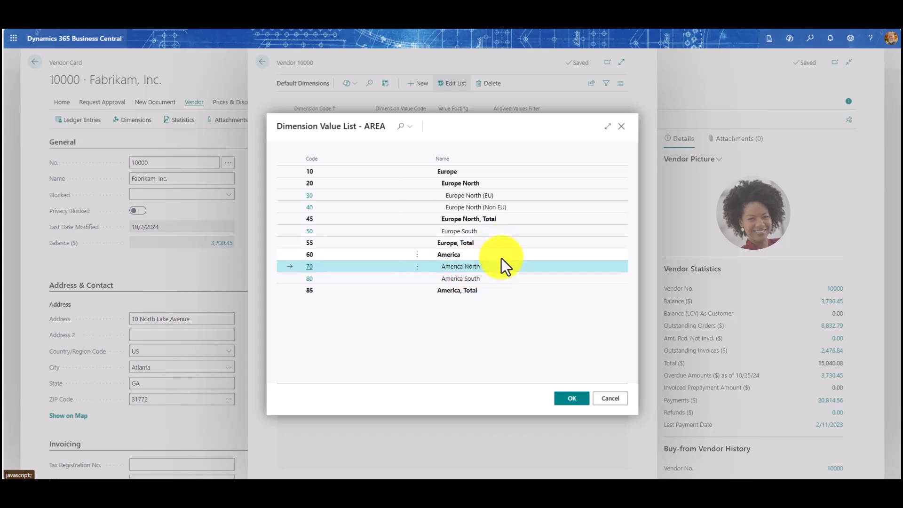
{"action": "left_click", "coordinate": [621, 127]}
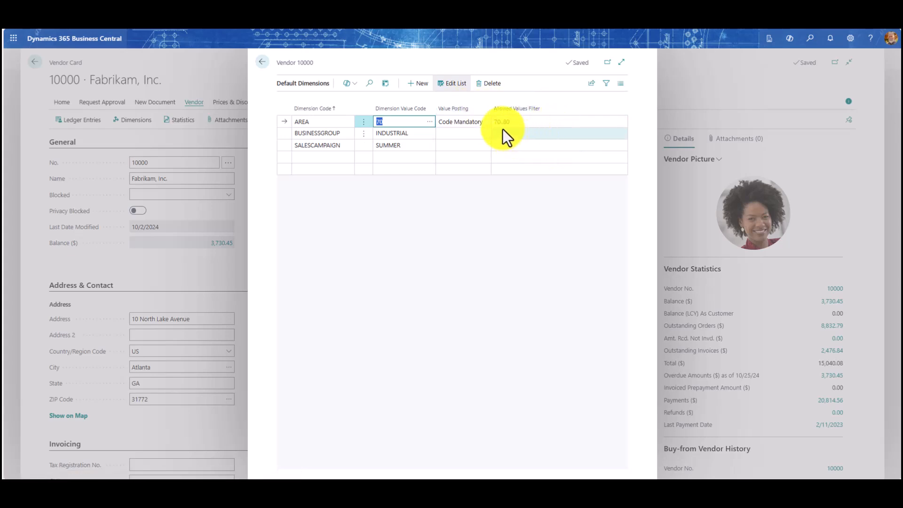
Step: Set the AREA dimension's Value Posting to blank
{"action": "left_click", "coordinate": [479, 122]}
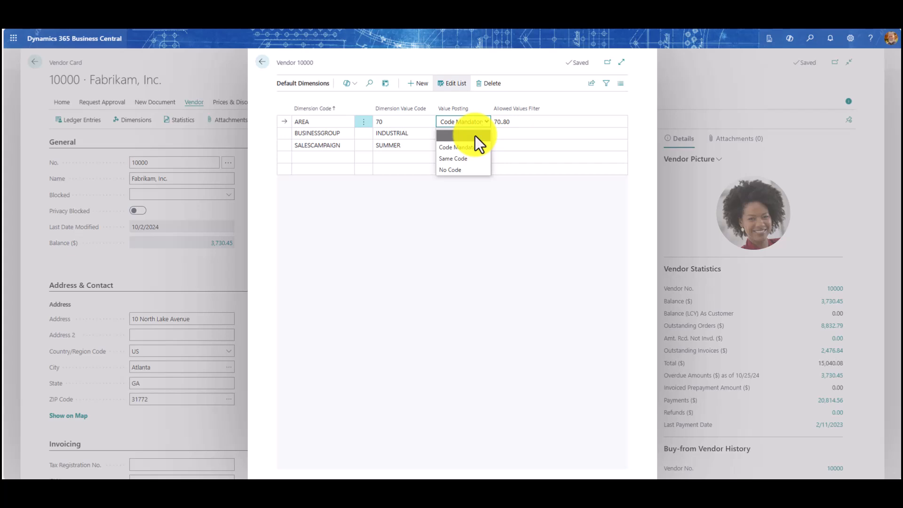
{"action": "left_click", "coordinate": [475, 135]}
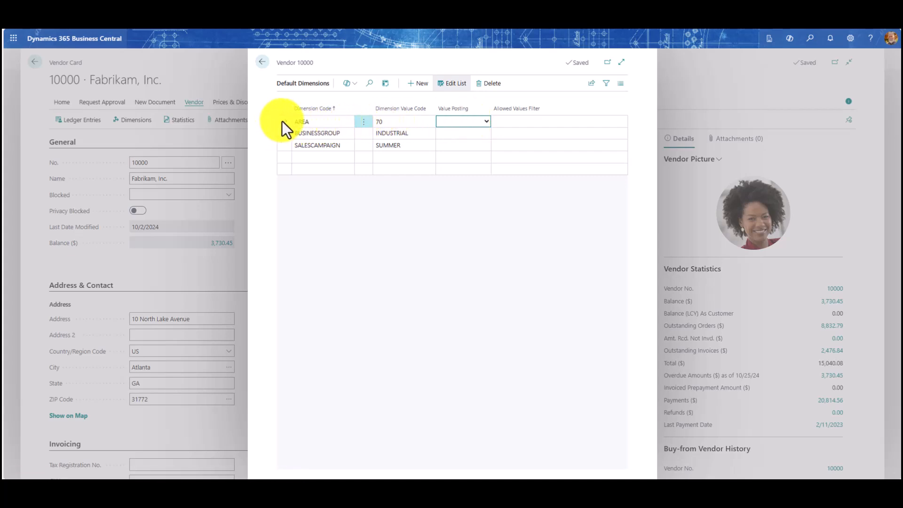
{"action": "left_click", "coordinate": [394, 122]}
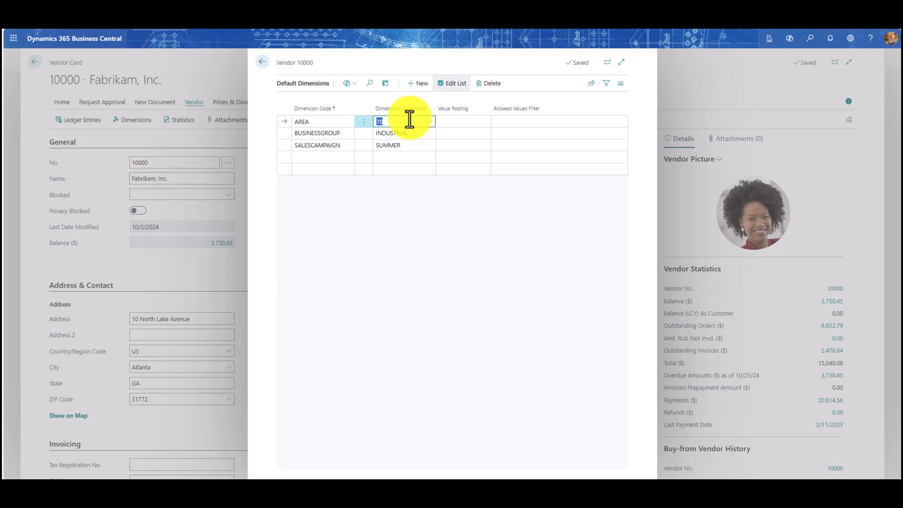
Step: Set the AREA dimension's Value Posting to Code Mandatory
{"action": "left_click", "coordinate": [467, 121]}
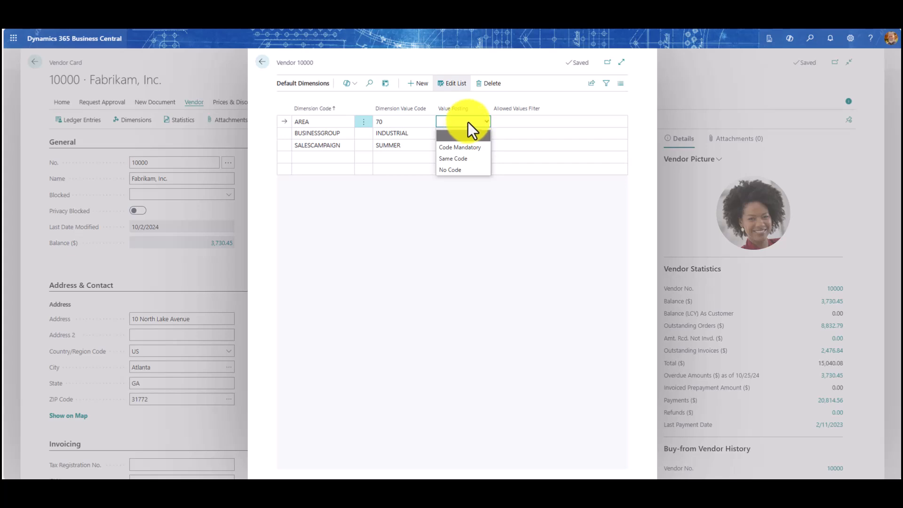
{"action": "left_click", "coordinate": [459, 147]}
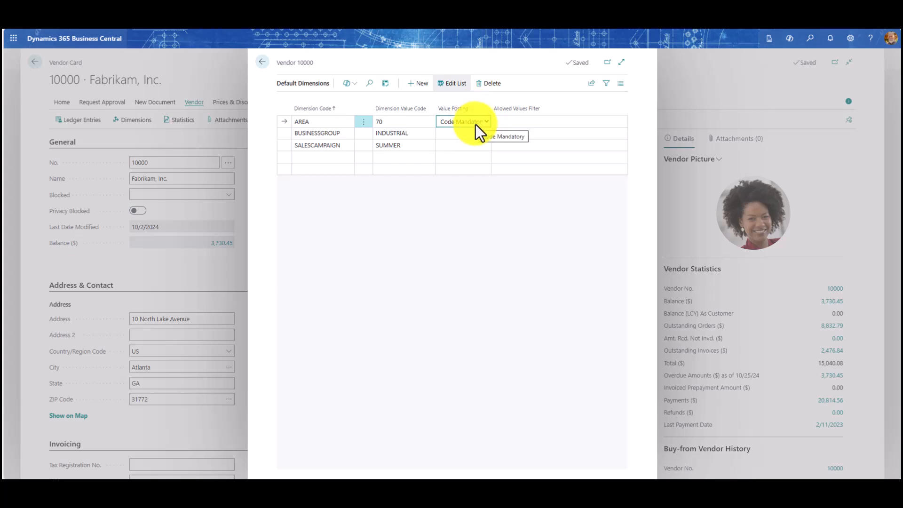
{"action": "left_click", "coordinate": [404, 121]}
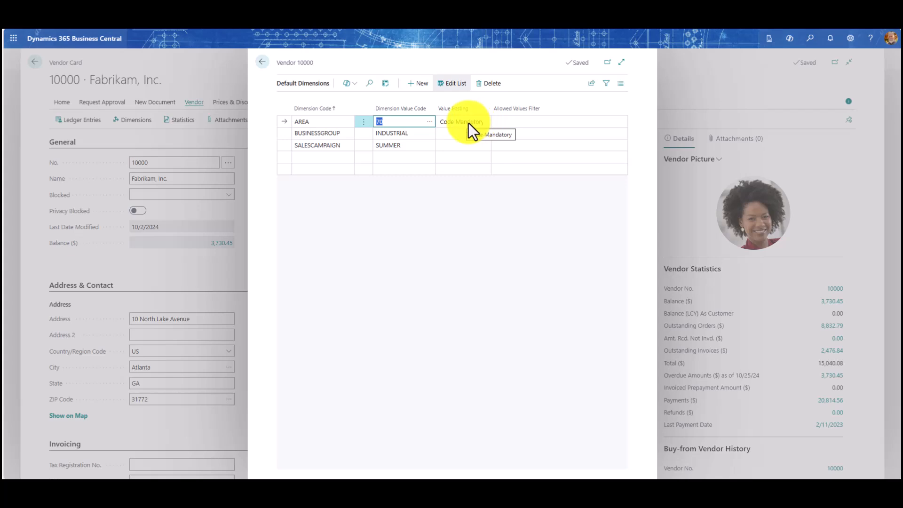
{"action": "left_click", "coordinate": [411, 122]}
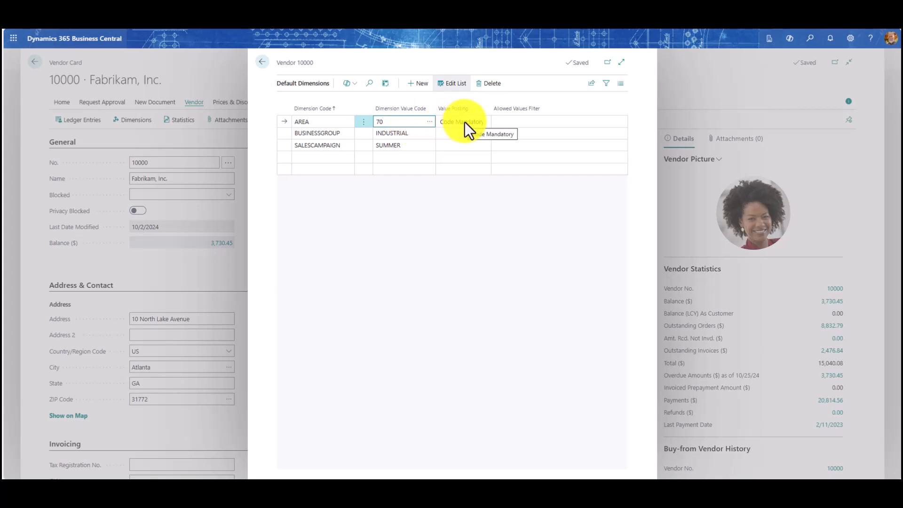
Step: Change the AREA dimension's Value Posting to Same Code
{"action": "left_click", "coordinate": [482, 123]}
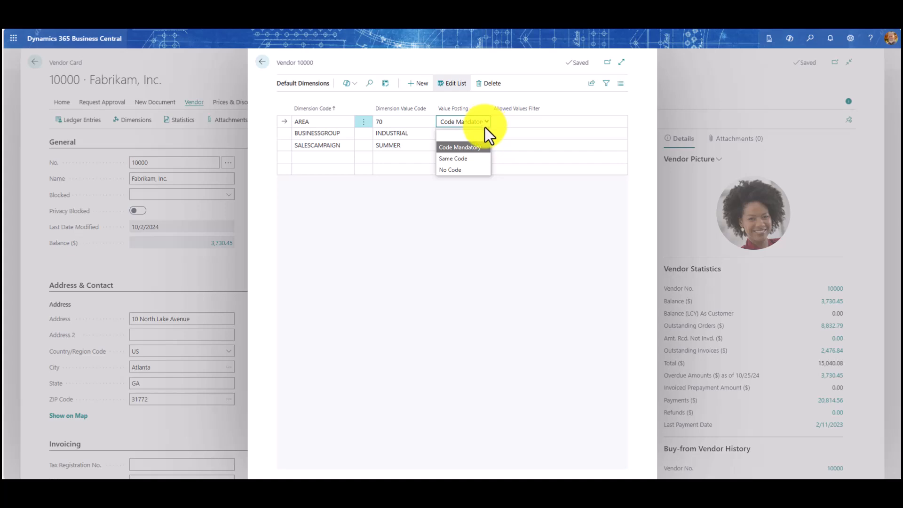
{"action": "left_click", "coordinate": [476, 157]}
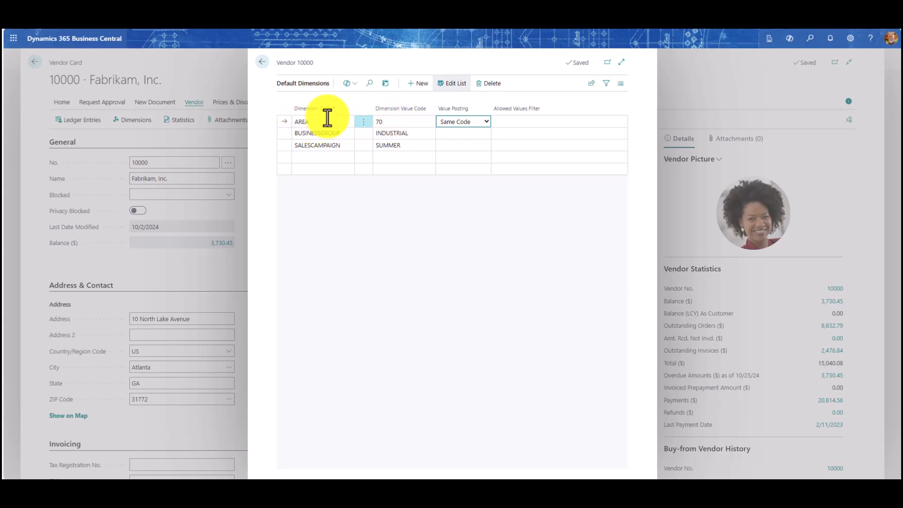
{"action": "left_click", "coordinate": [390, 121]}
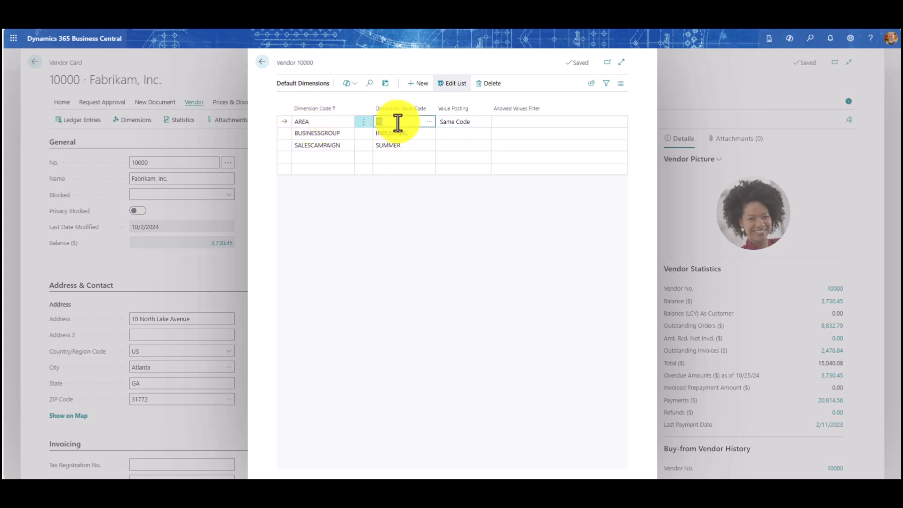
Step: Set the AREA dimension's Value Posting to No Code and clear its Dimension Value Code
{"action": "left_click", "coordinate": [481, 120]}
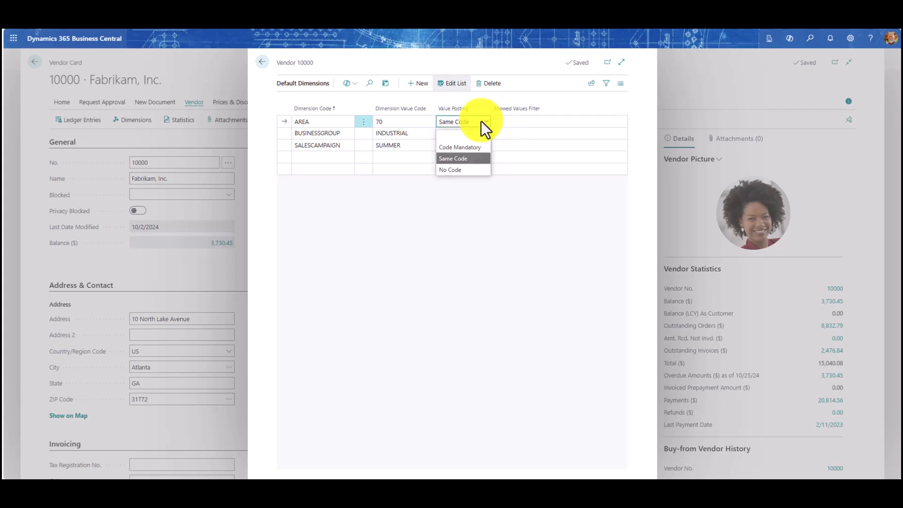
{"action": "left_click", "coordinate": [458, 170]}
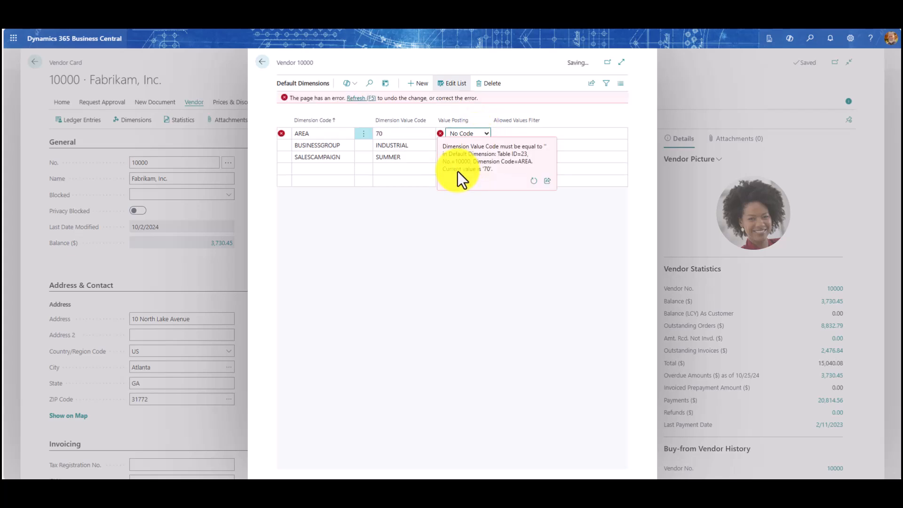
{"action": "left_click", "coordinate": [404, 133]}
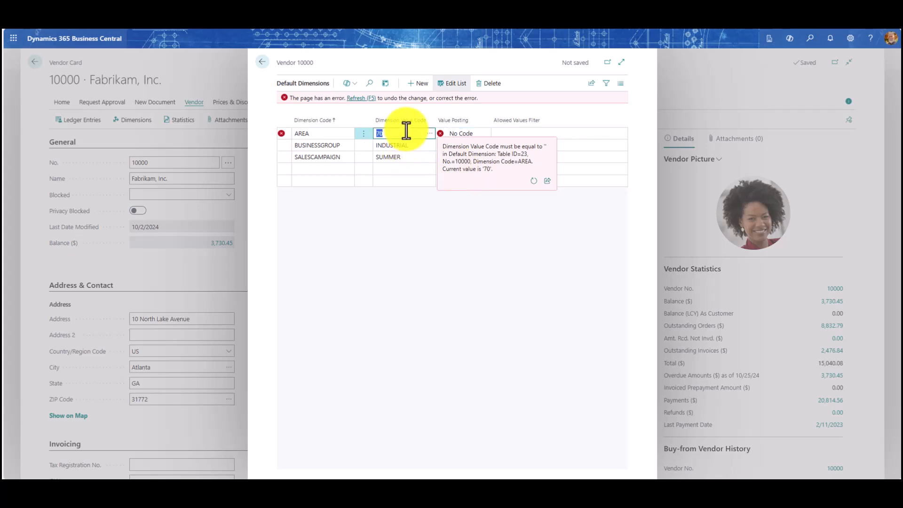
{"action": "key", "text": "BackSpace"}
{"action": "key", "text": "Tab"}
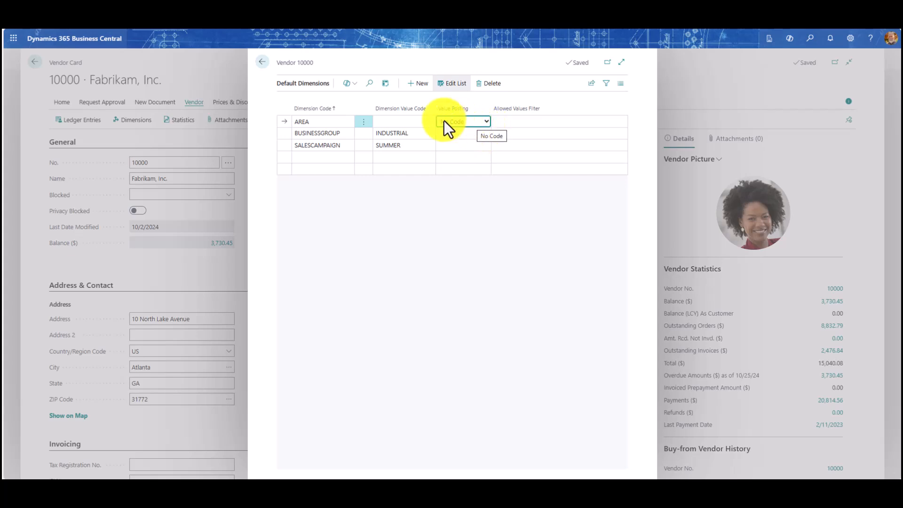
Step: Set the AREA dimension's Value Posting back to Code Mandatory and enter 70 as its Dimension Value Code
{"action": "left_click", "coordinate": [477, 121]}
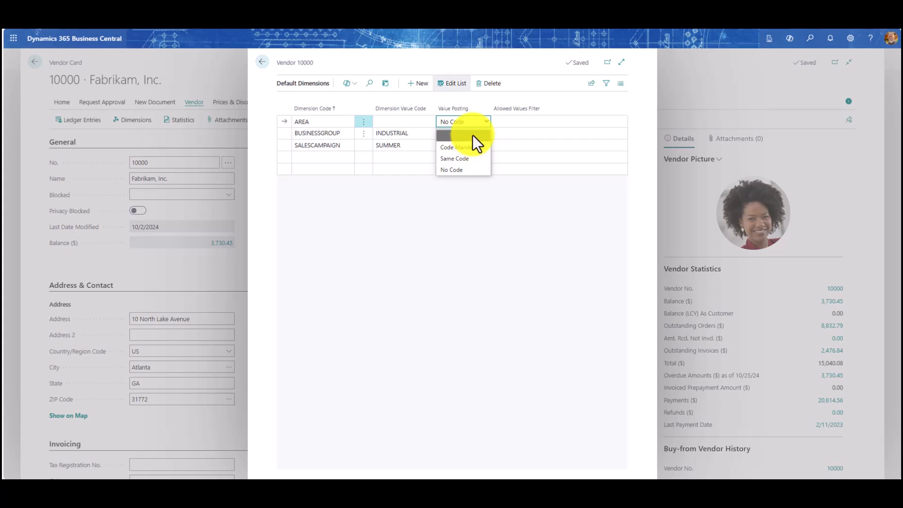
{"action": "left_click", "coordinate": [468, 148]}
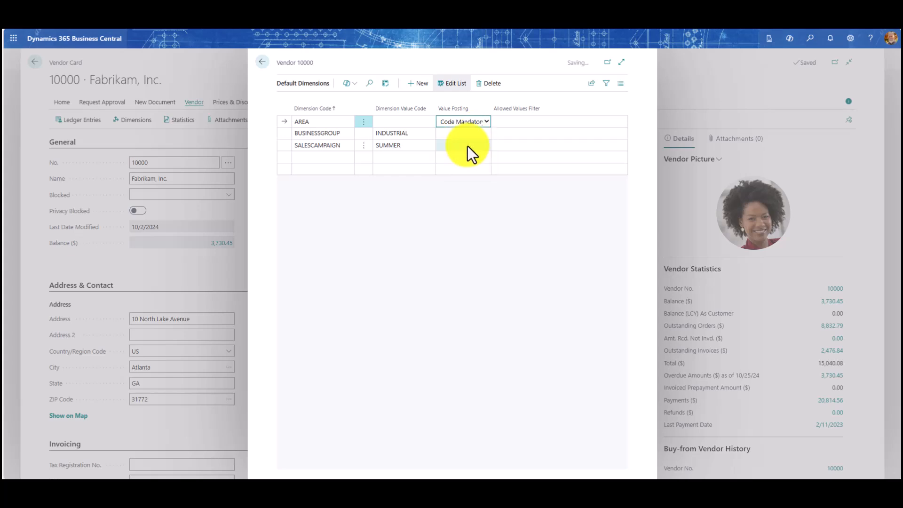
{"action": "left_click", "coordinate": [403, 121]}
{"action": "type", "text": "70"}
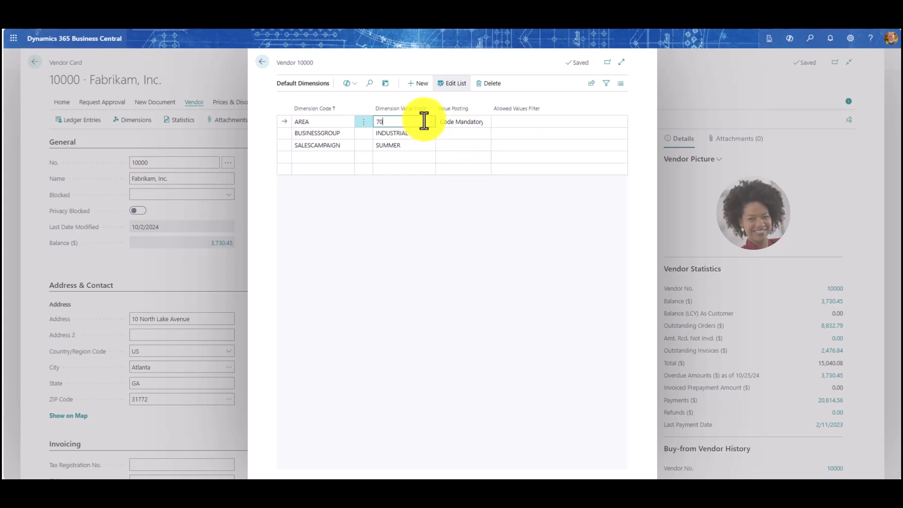
{"action": "key", "text": "Tab"}
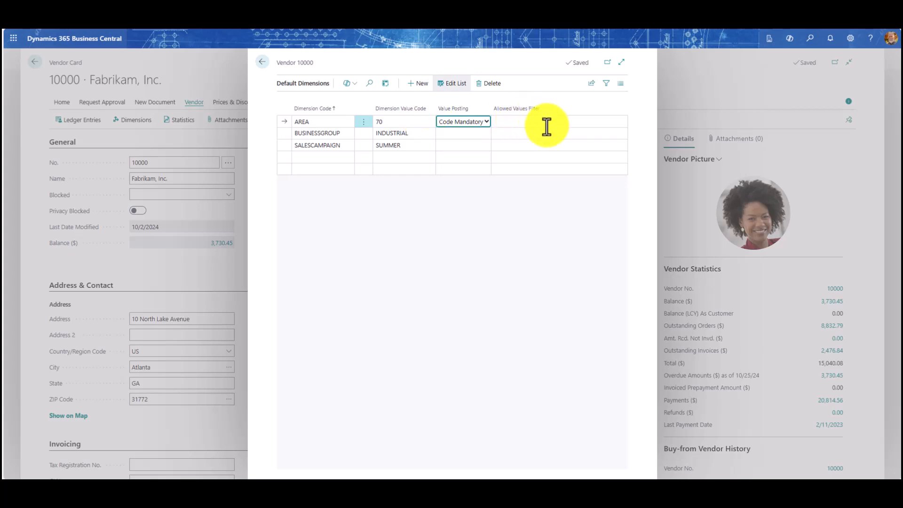
Step: Open the allowed values for the vendor's AREA dimension, set all of the dimension values to disallowed, and accept the selection
{"action": "left_click", "coordinate": [547, 123]}
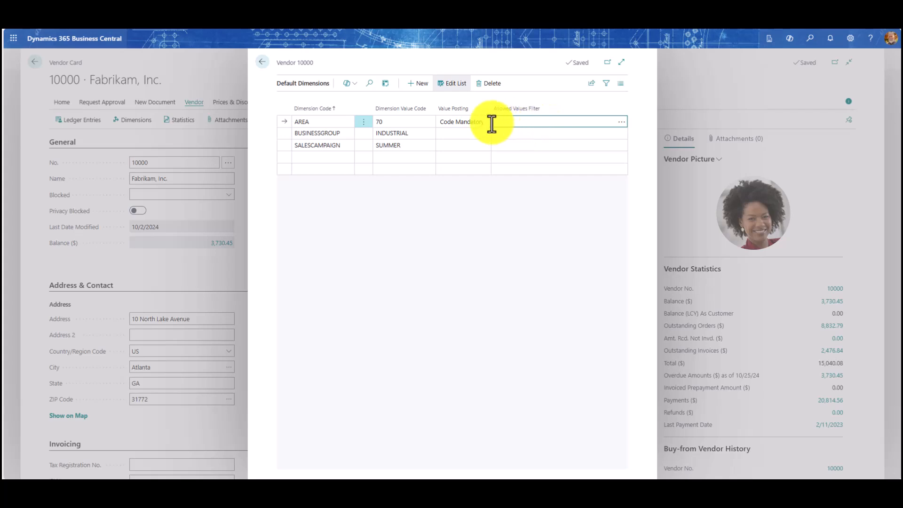
{"action": "left_click", "coordinate": [417, 123]}
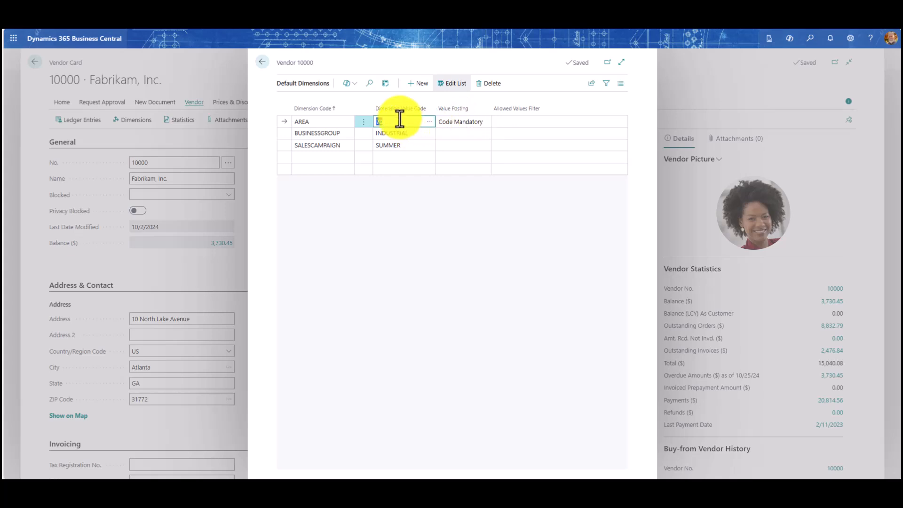
{"action": "left_click", "coordinate": [512, 121]}
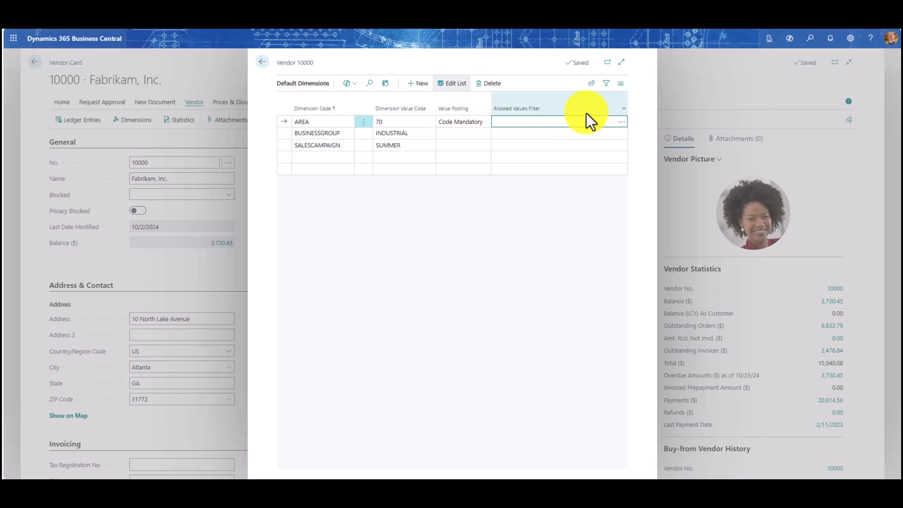
{"action": "left_click", "coordinate": [622, 123]}
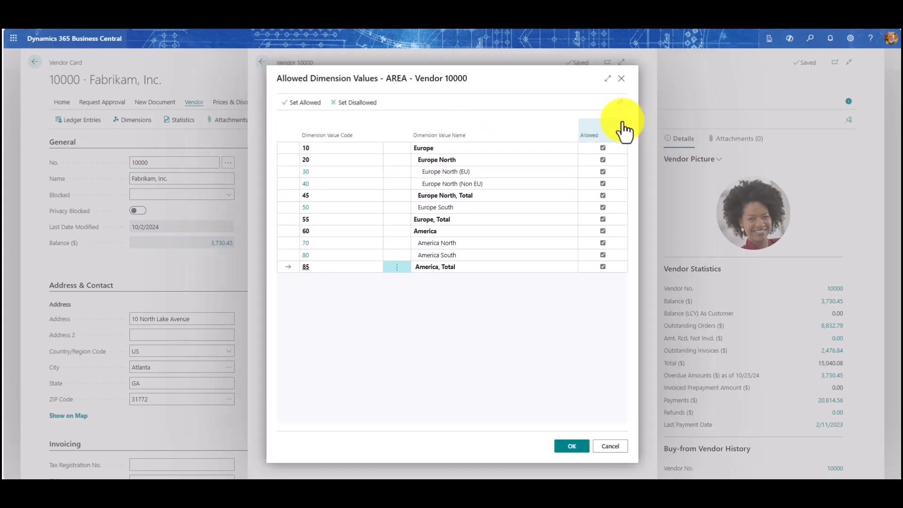
{"action": "left_click", "coordinate": [393, 148]}
{"action": "left_click", "coordinate": [399, 164]}
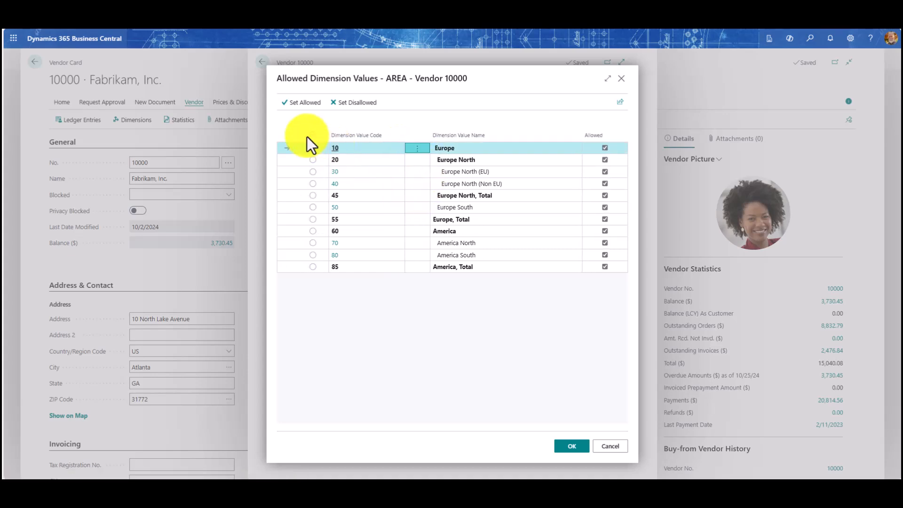
{"action": "left_click", "coordinate": [313, 136]}
{"action": "left_click", "coordinate": [353, 103]}
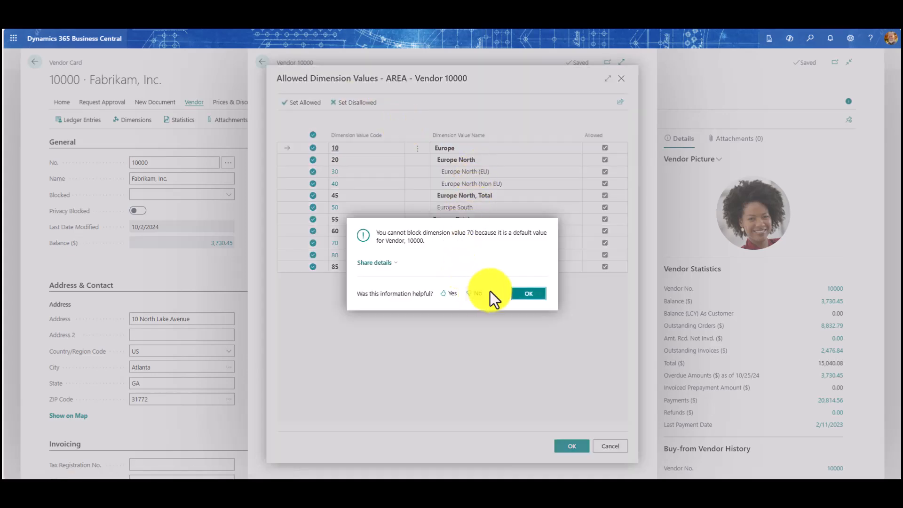
{"action": "left_click", "coordinate": [531, 294]}
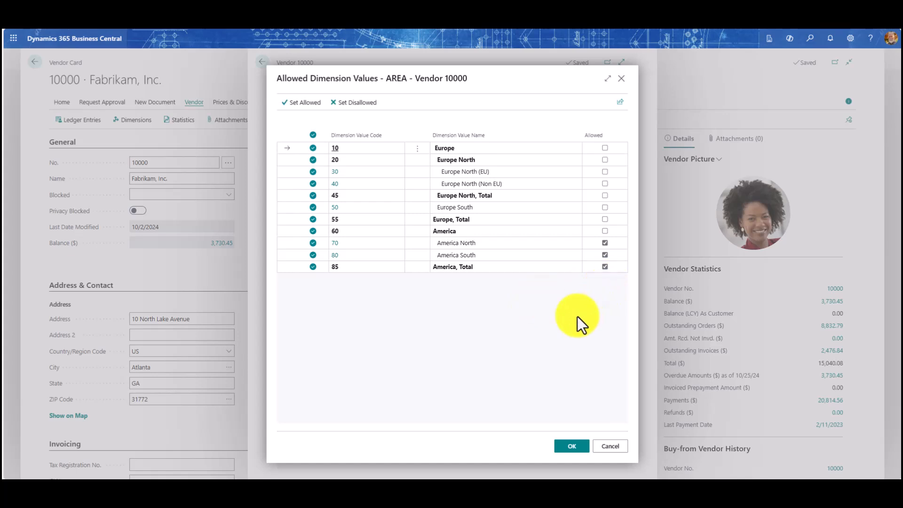
{"action": "left_click", "coordinate": [571, 446]}
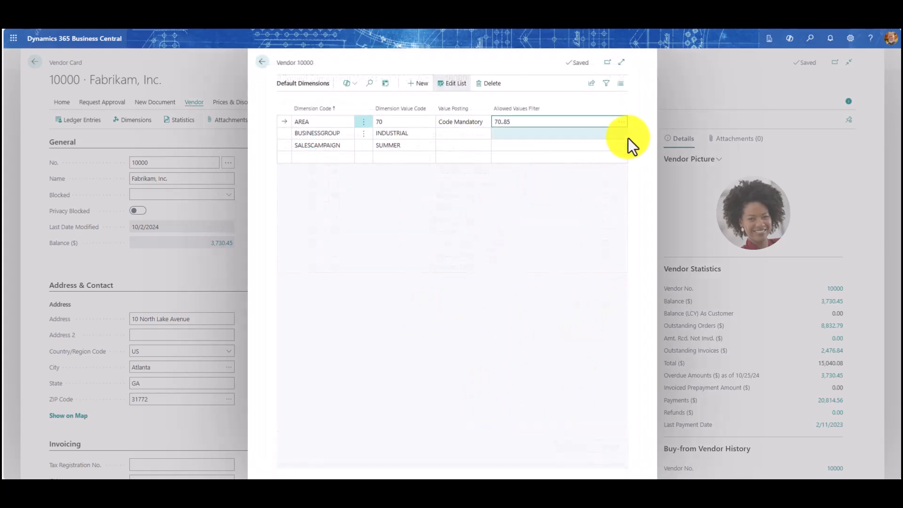
Step: Review which AREA dimension values are allowed for the vendor and compare them with the default dimension value code
{"action": "left_click", "coordinate": [621, 124]}
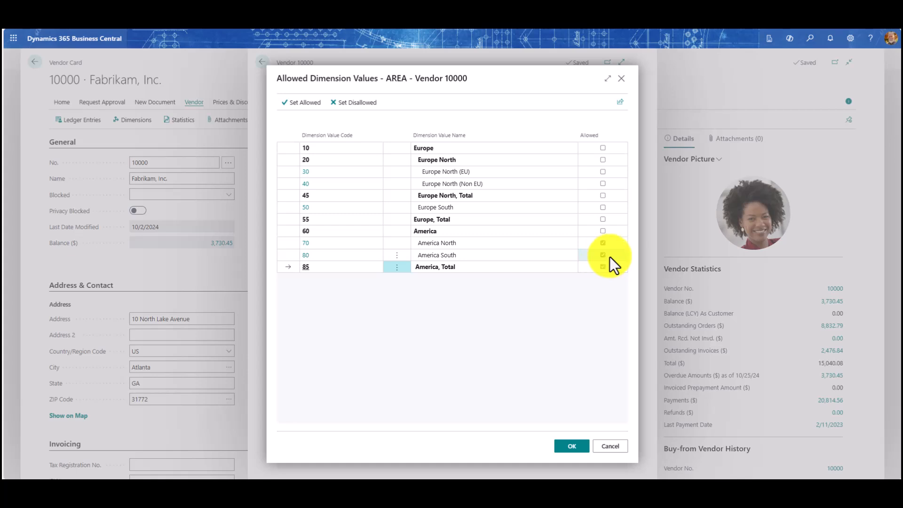
{"action": "left_click", "coordinate": [571, 447]}
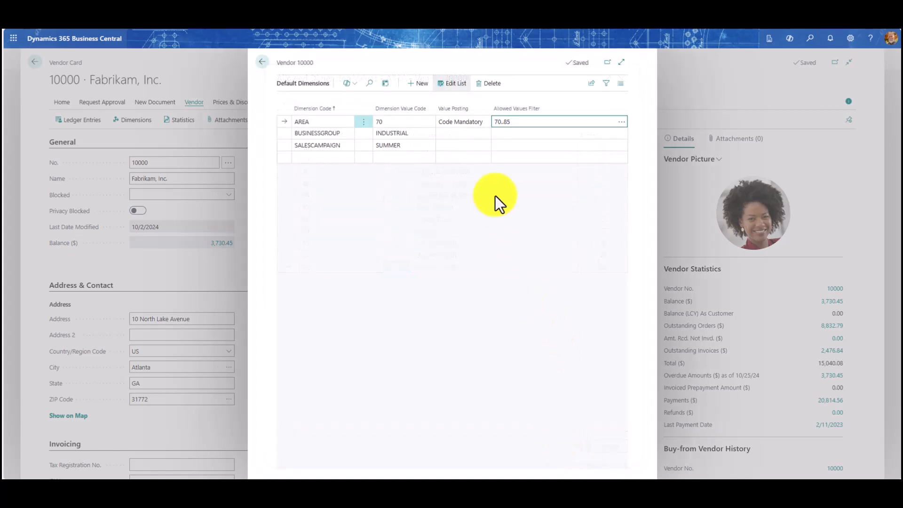
{"action": "left_click", "coordinate": [396, 121]}
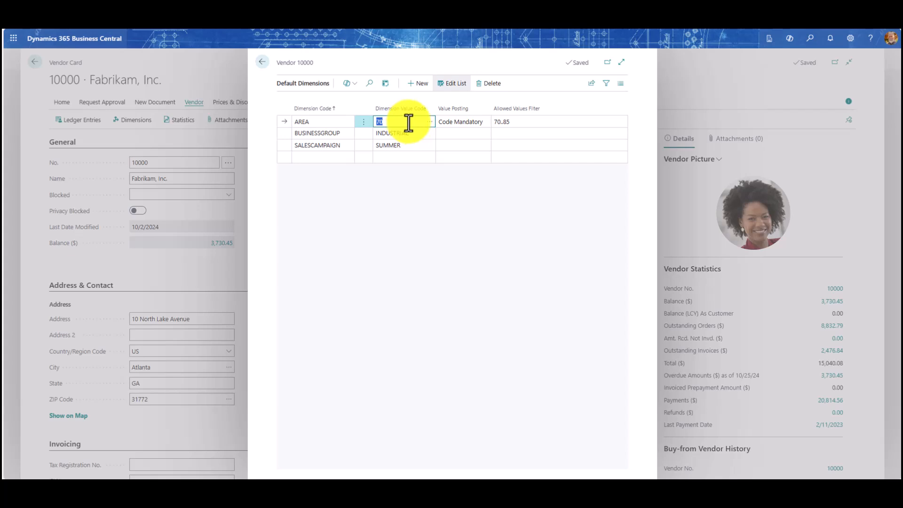
{"action": "left_click", "coordinate": [530, 122]}
{"action": "left_click", "coordinate": [620, 122]}
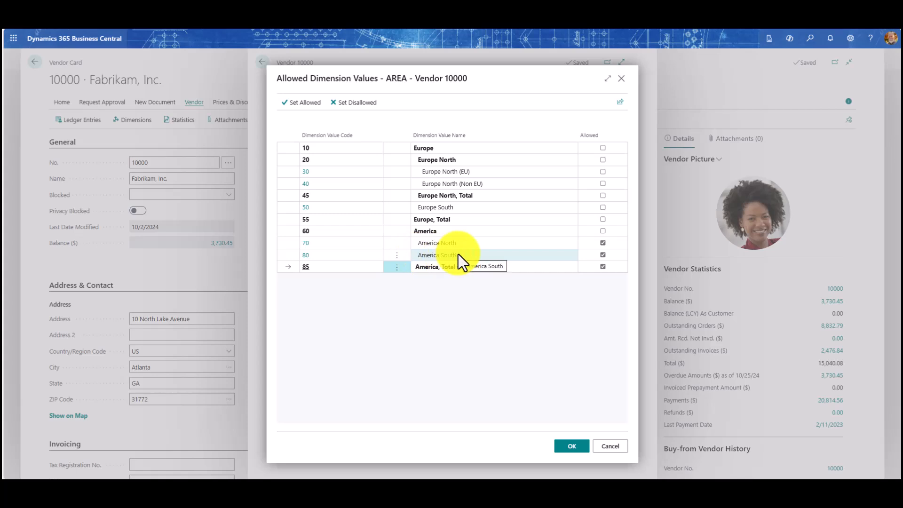
{"action": "left_click", "coordinate": [566, 447]}
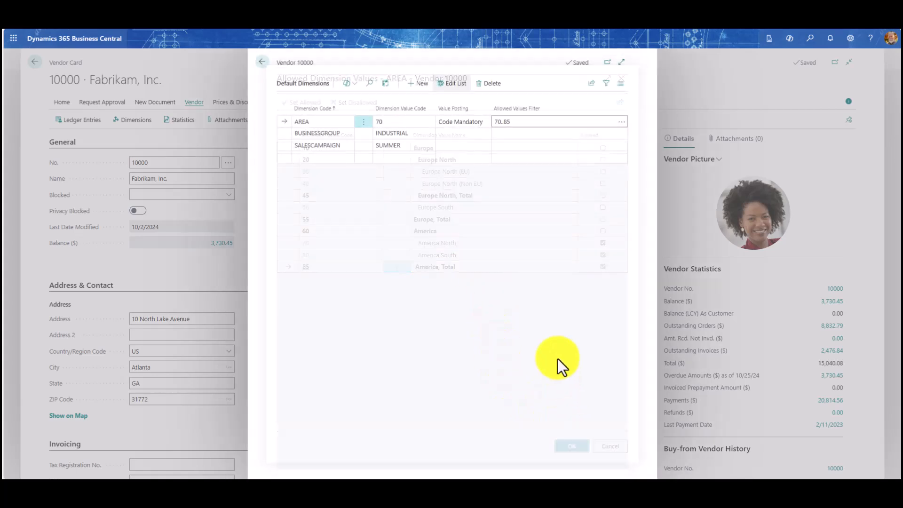
Step: Set the AREA dimension's Allowed Values Filter to 70..80
{"action": "left_click", "coordinate": [412, 124]}
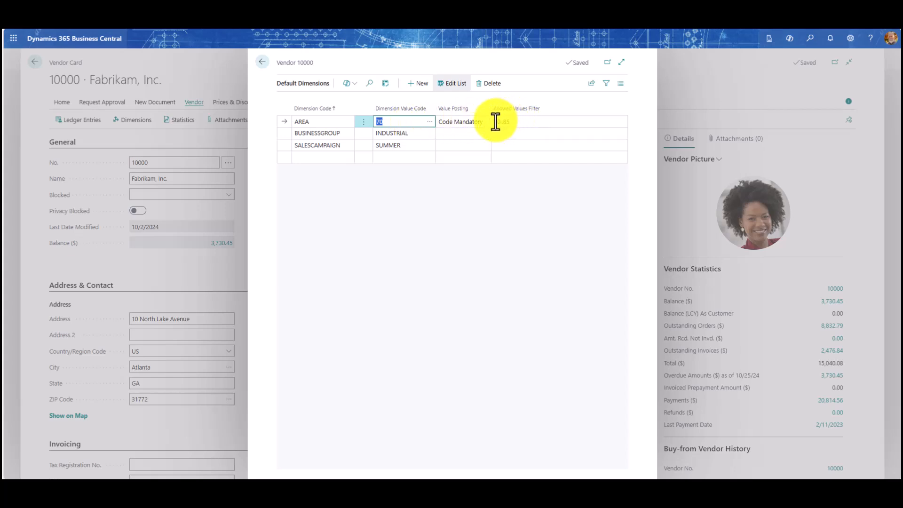
{"action": "left_click", "coordinate": [617, 123]}
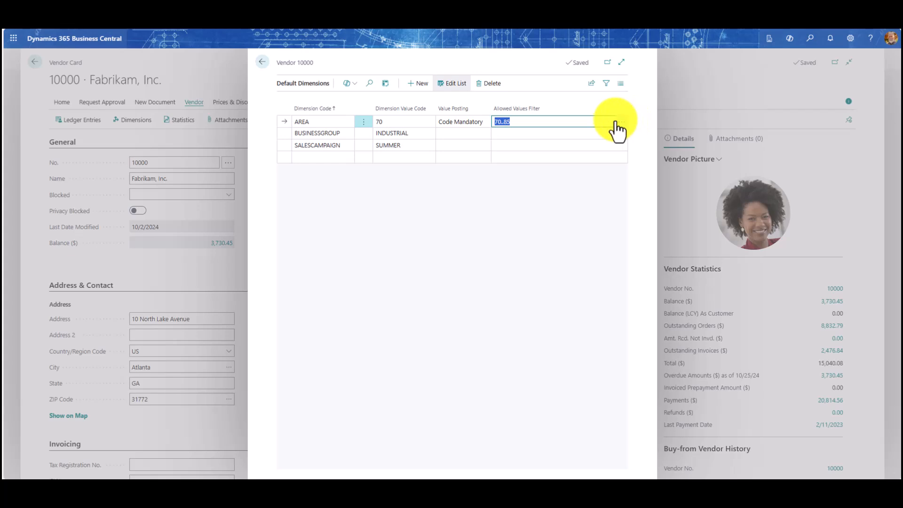
{"action": "type", "text": "70..80"}
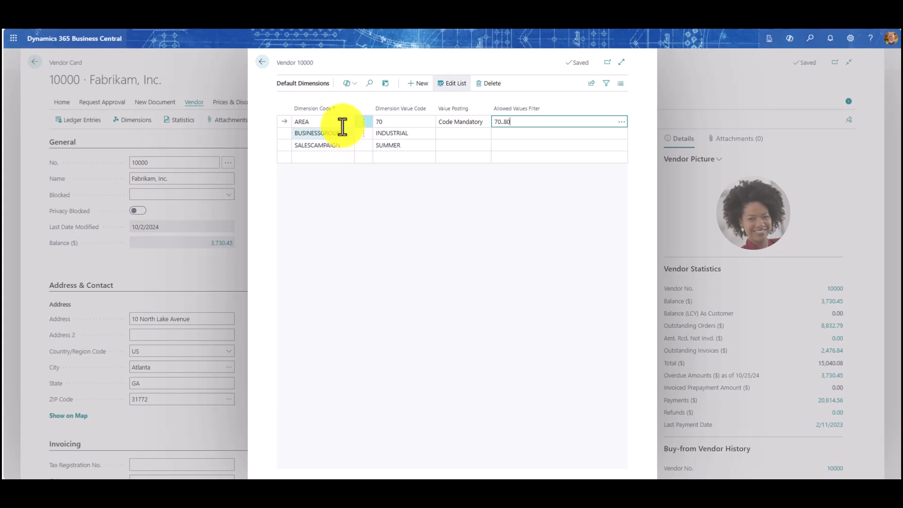
{"action": "left_click", "coordinate": [407, 124]}
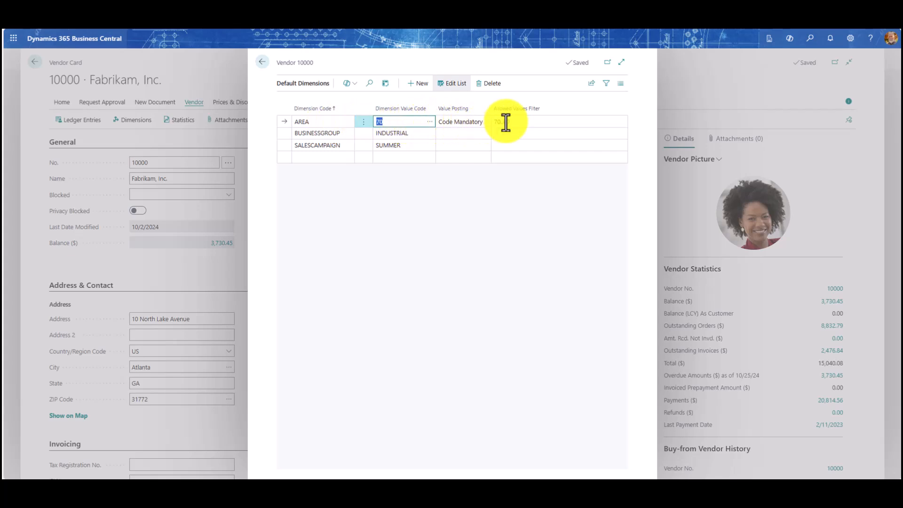
Step: Check in the Allowed Dimension Values list which AREA values the edited filter allows, and return to the default dimensions
{"action": "left_click", "coordinate": [533, 122]}
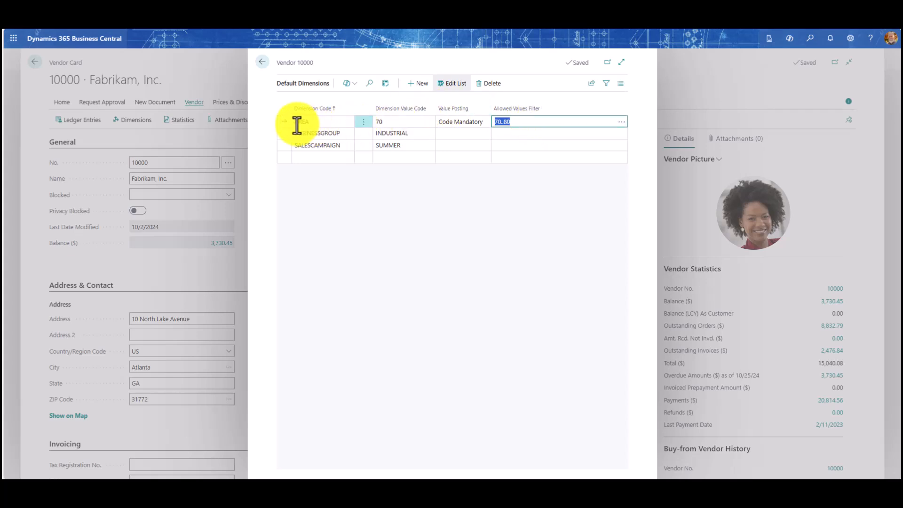
{"action": "left_click", "coordinate": [621, 123]}
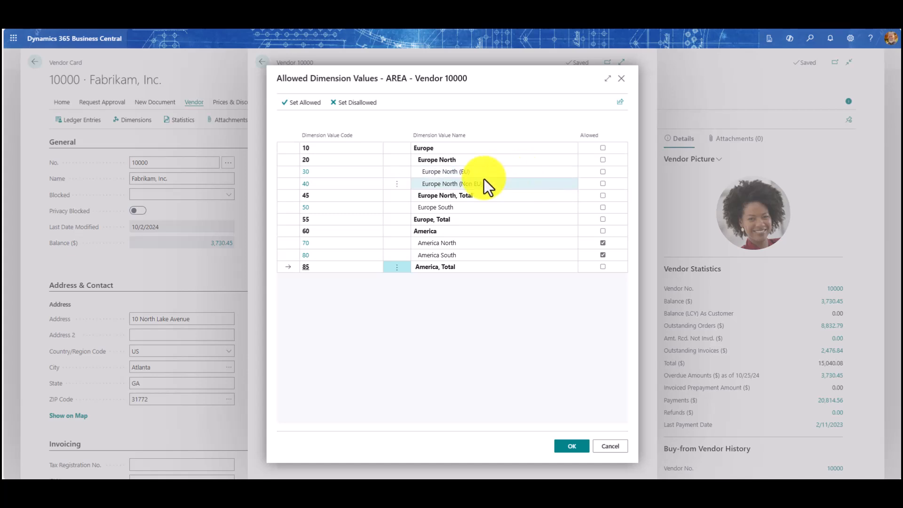
{"action": "left_click", "coordinate": [621, 79]}
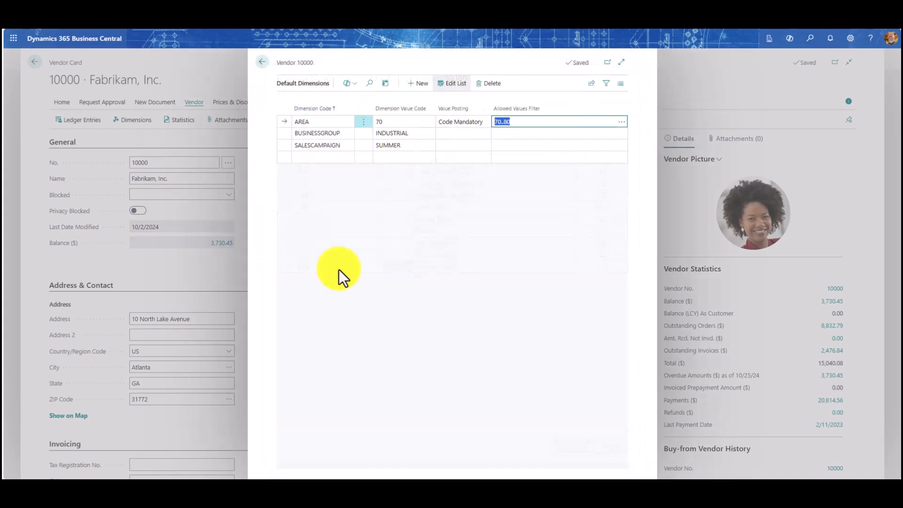
Step: Leave the default dimensions and create a new purchase invoice for Fabrikam, Inc. from the vendor card
{"action": "left_click", "coordinate": [263, 65]}
{"action": "left_click", "coordinate": [165, 102]}
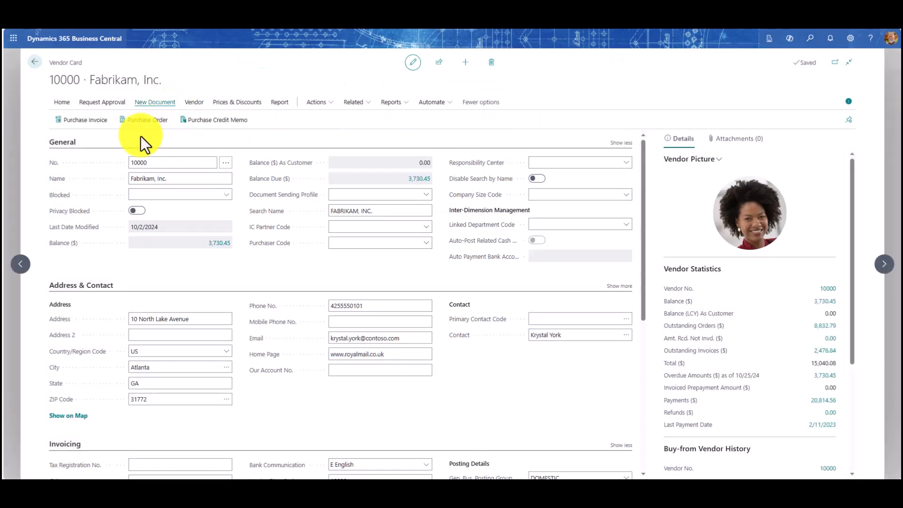
{"action": "left_click", "coordinate": [74, 128]}
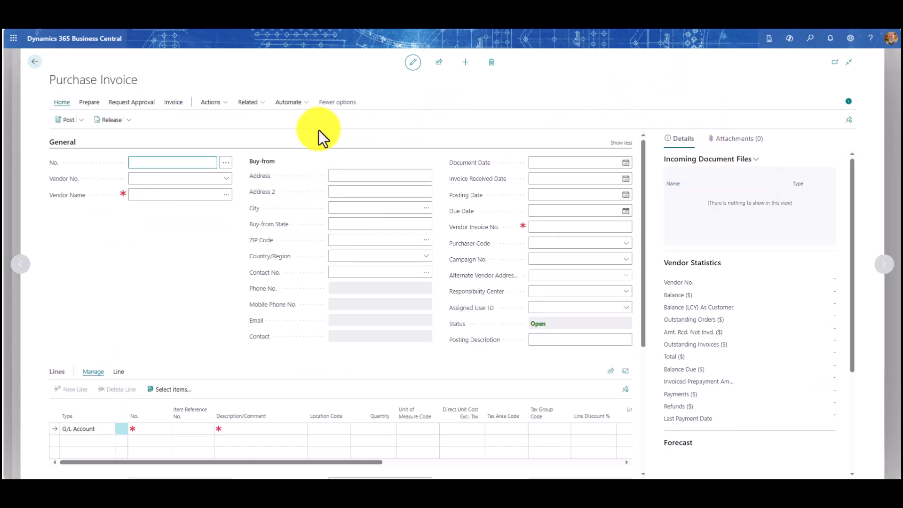
{"action": "left_click", "coordinate": [178, 181]}
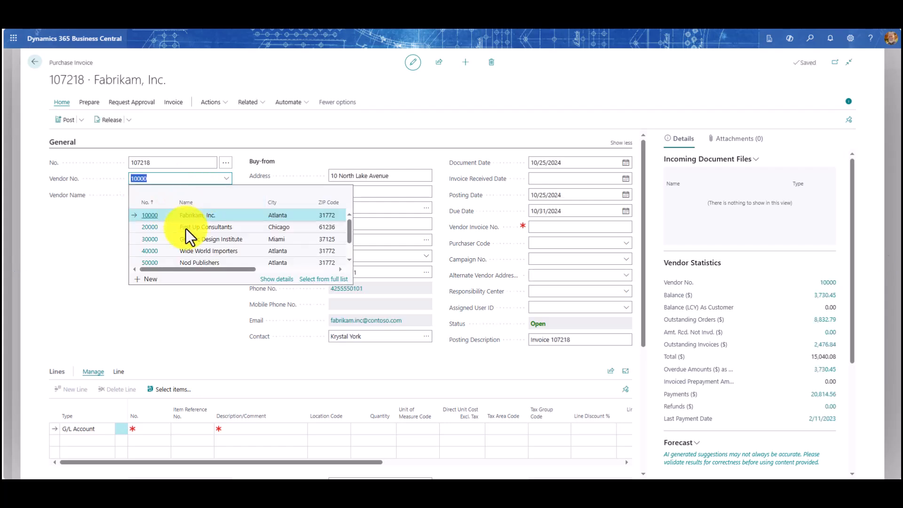
{"action": "left_click", "coordinate": [80, 262]}
Step: Set the purchase invoice's AREA dimension value code to 30, Europe North (EU), in its dimension set entries
{"action": "left_click", "coordinate": [173, 102]}
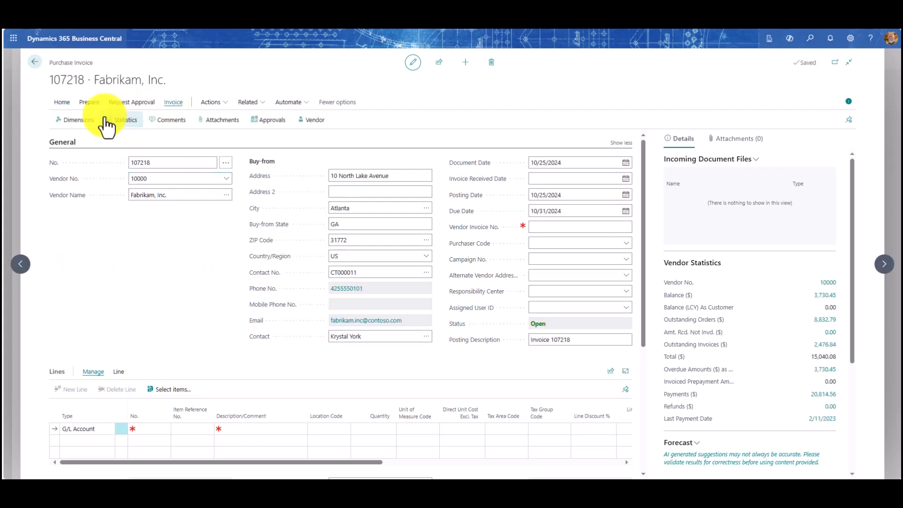
{"action": "left_click", "coordinate": [77, 122]}
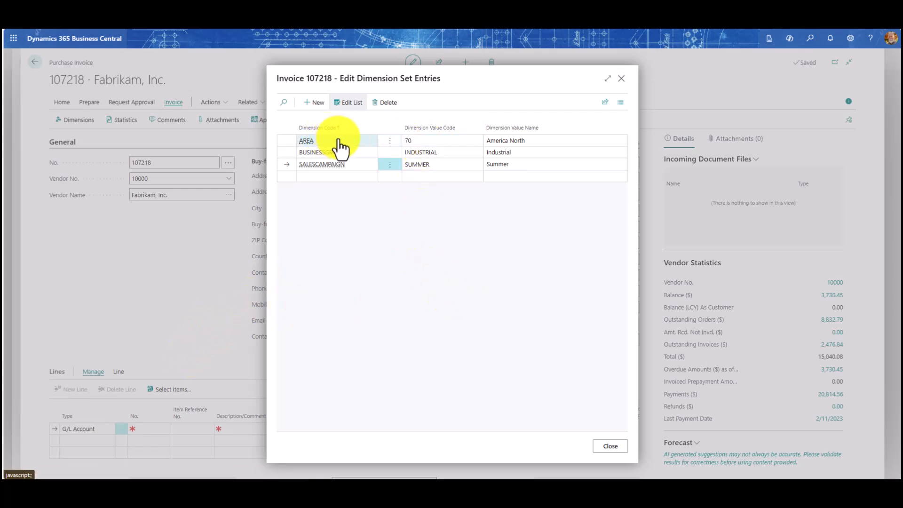
{"action": "left_click", "coordinate": [433, 141]}
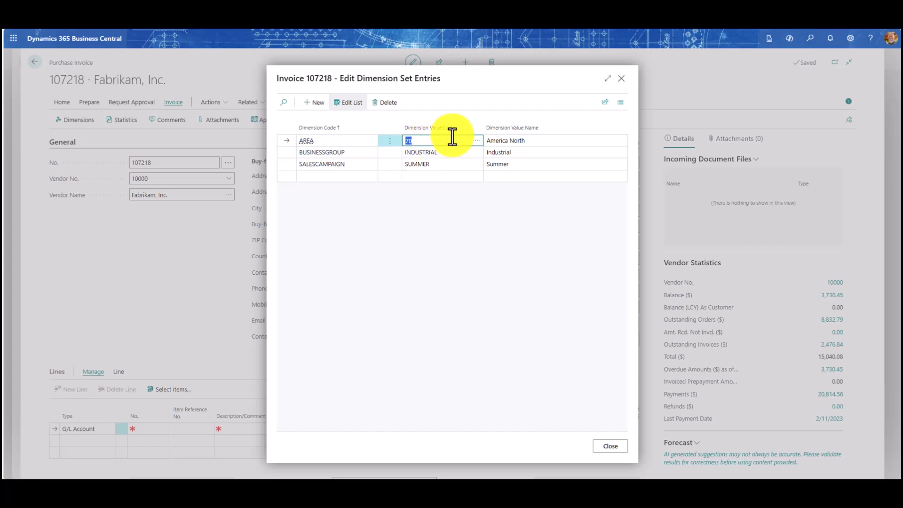
{"action": "left_click", "coordinate": [475, 142]}
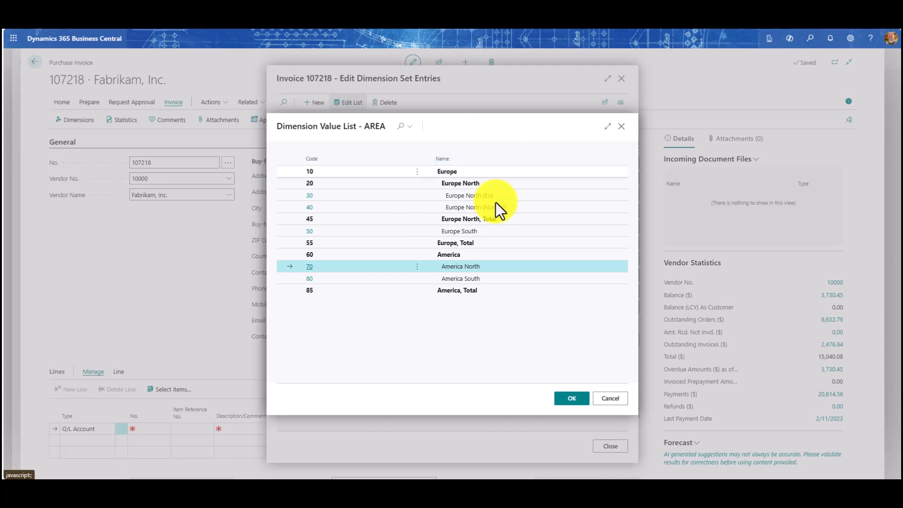
{"action": "left_click", "coordinate": [453, 196]}
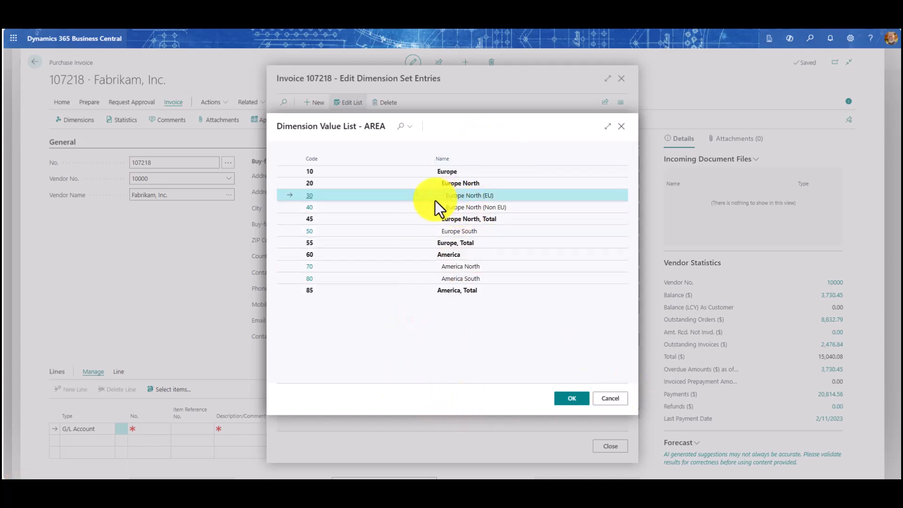
{"action": "double_click", "coordinate": [367, 193]}
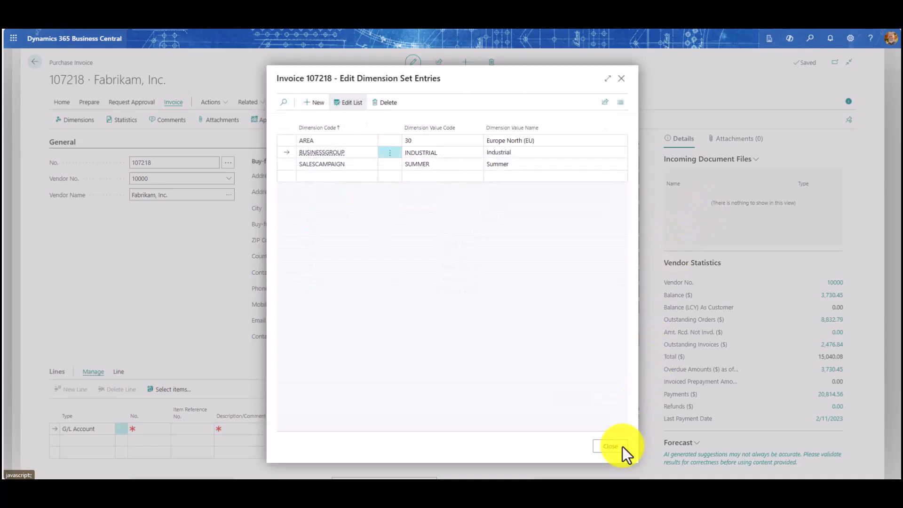
{"action": "left_click", "coordinate": [610, 446]}
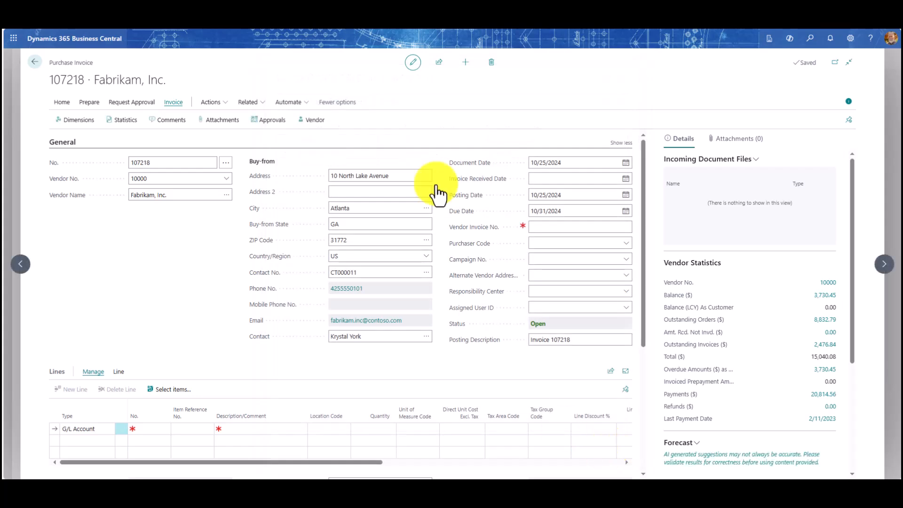
Step: Try to post the purchase invoice, examine the posting messages about its dimensions, and return to the invoice
{"action": "left_click", "coordinate": [98, 119]}
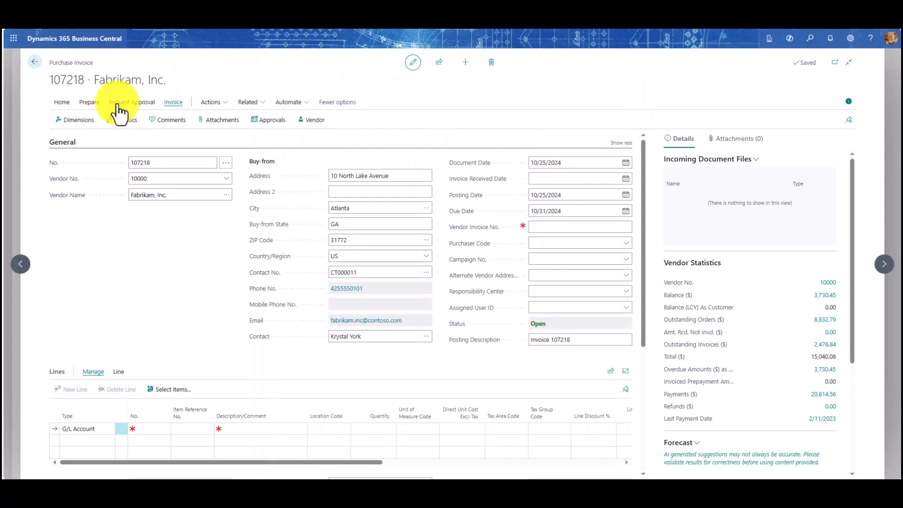
{"action": "left_click", "coordinate": [66, 105]}
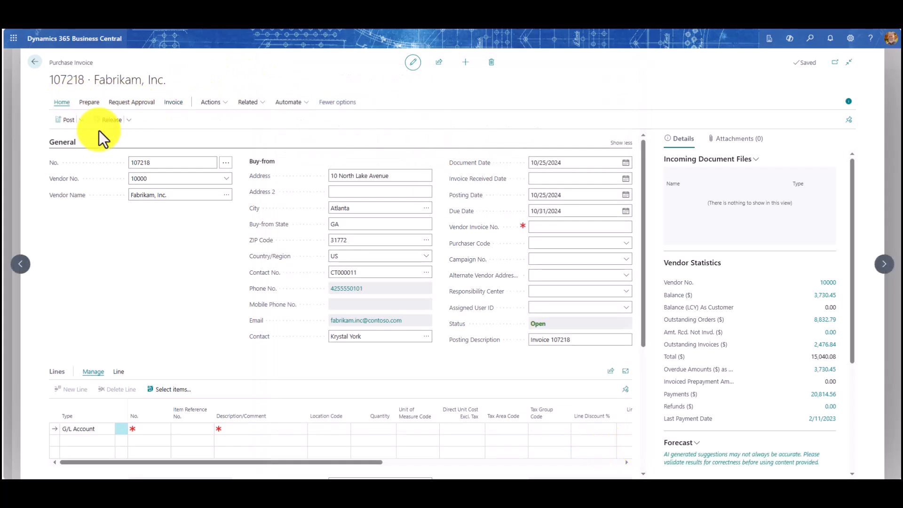
{"action": "left_click", "coordinate": [70, 121]}
{"action": "left_click", "coordinate": [85, 153]}
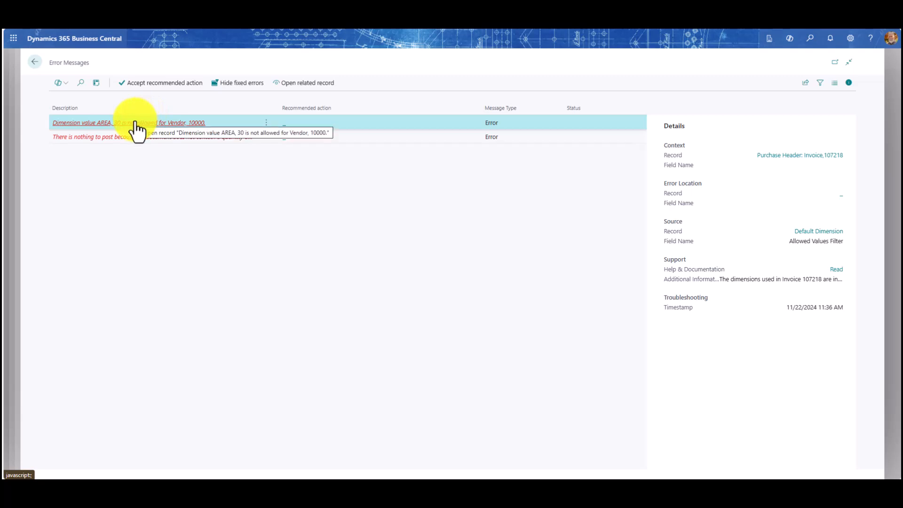
{"action": "left_click", "coordinate": [33, 62]}
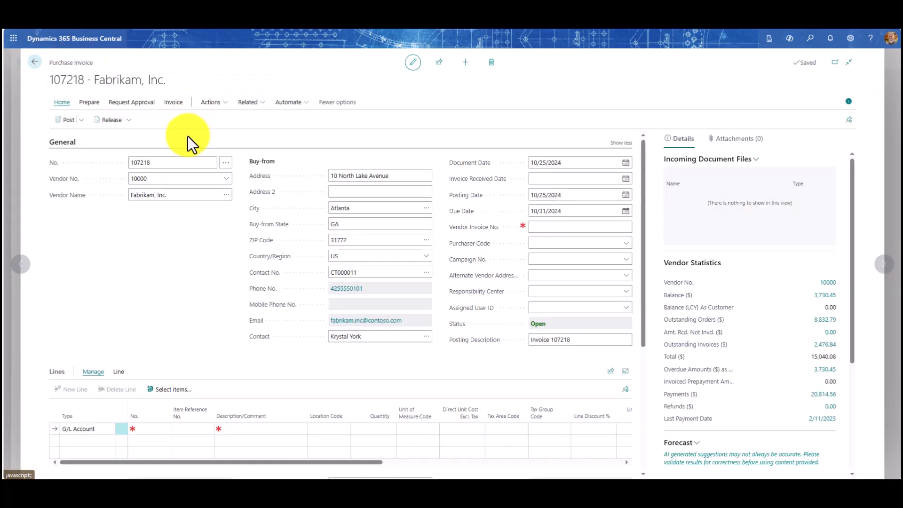
Step: Change the purchase invoice's AREA dimension value code to 70, America North, in its dimension set entries
{"action": "left_click", "coordinate": [173, 102]}
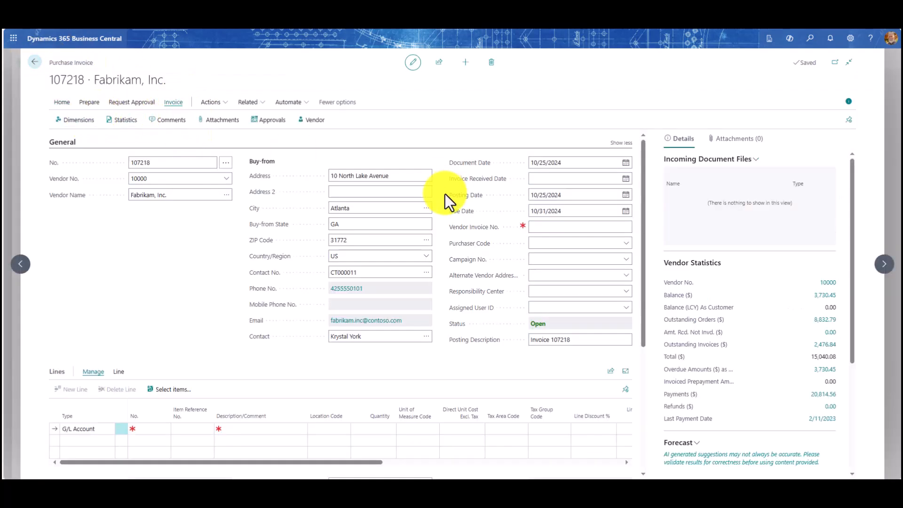
{"action": "key", "text": "alt+d"}
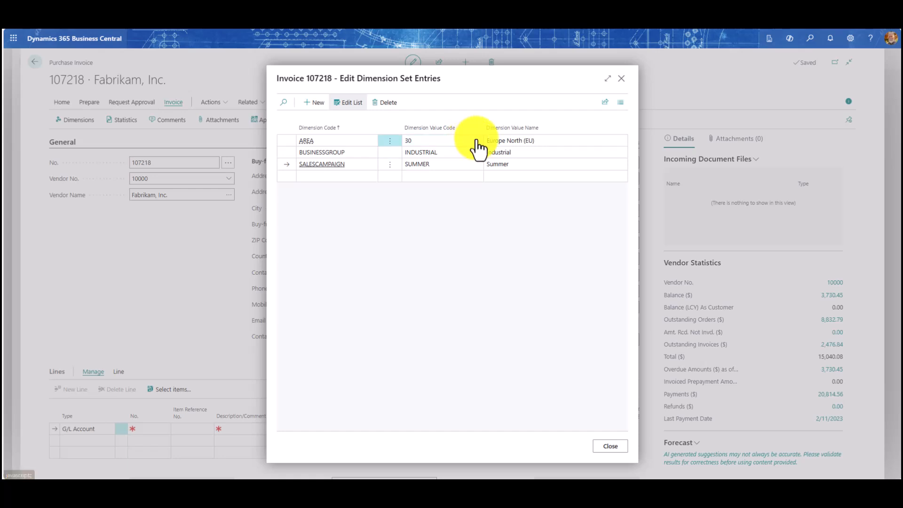
{"action": "left_click", "coordinate": [476, 140]}
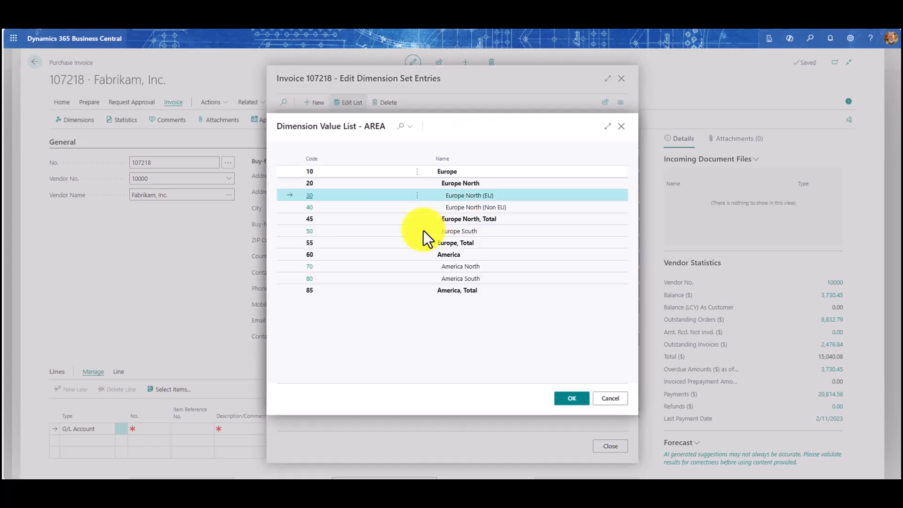
{"action": "left_click", "coordinate": [310, 268]}
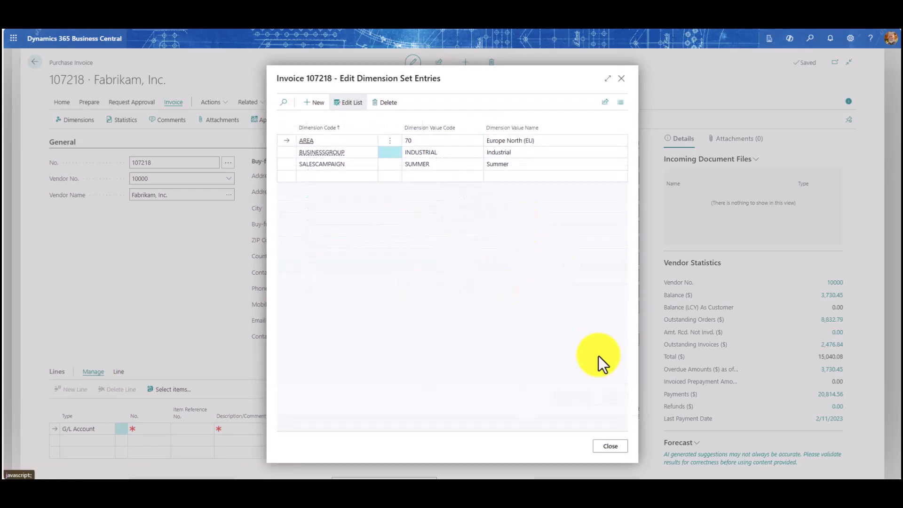
{"action": "left_click", "coordinate": [606, 445]}
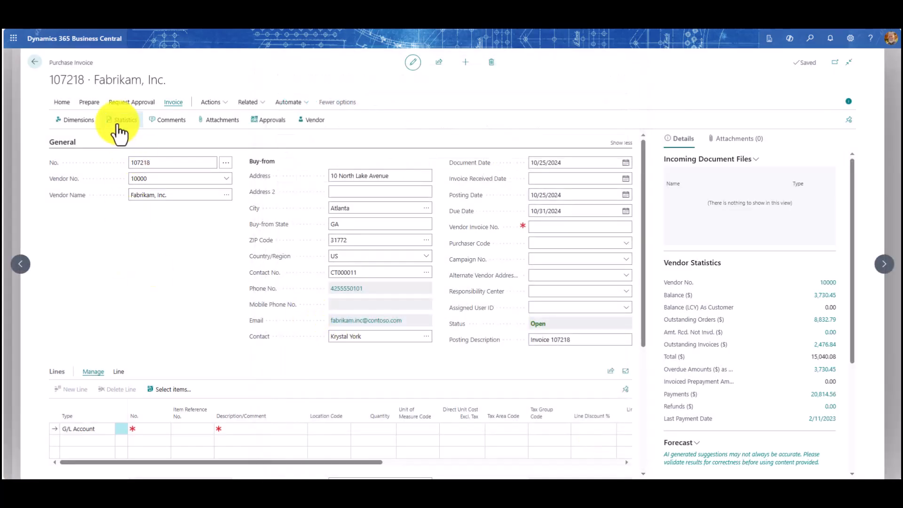
Step: Try posting the purchase invoice again, review its error messages, and go back through the vendor card to the vendor list
{"action": "left_click", "coordinate": [62, 102]}
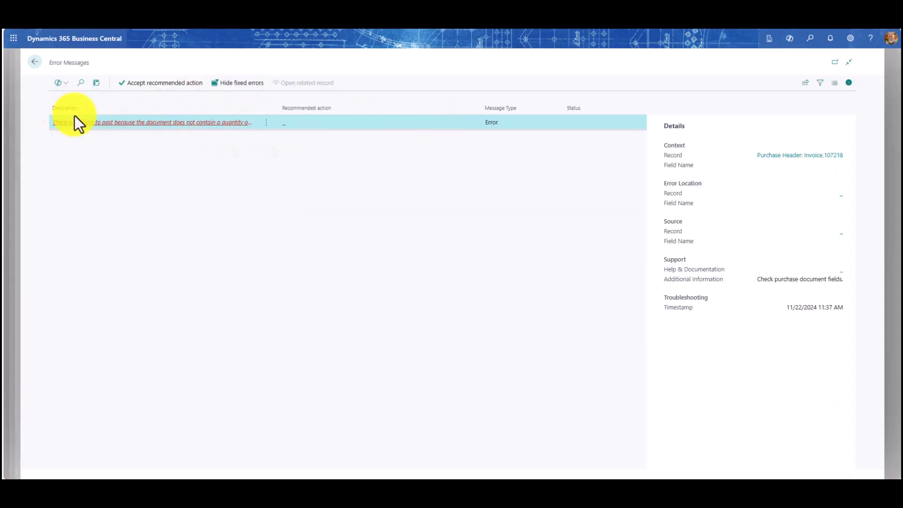
{"action": "left_click", "coordinate": [36, 62]}
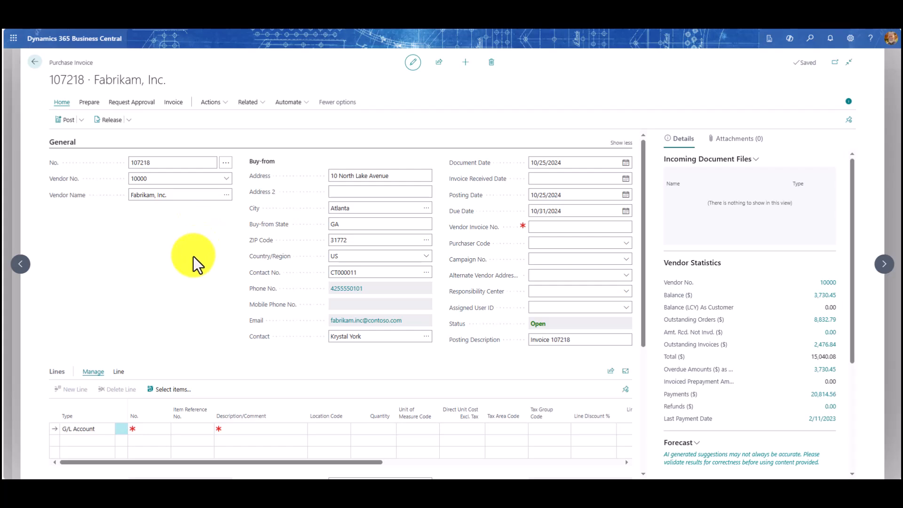
{"action": "left_click", "coordinate": [40, 66]}
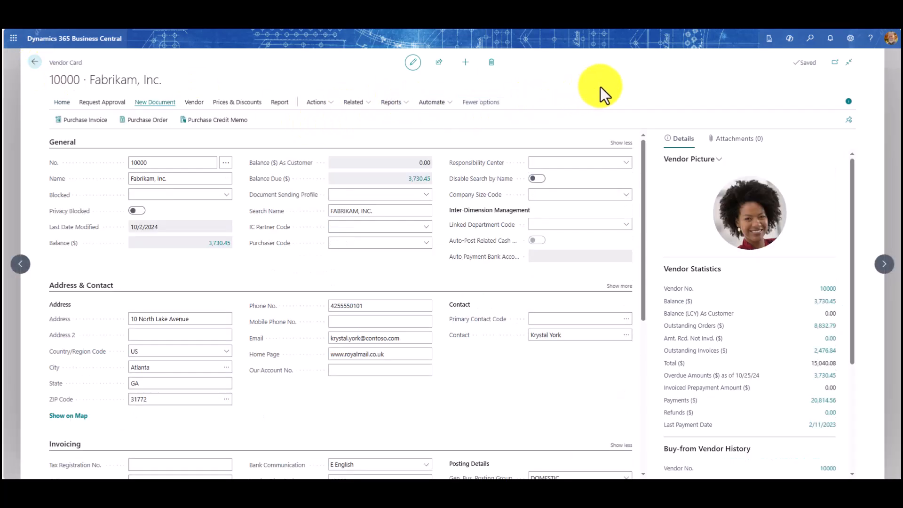
{"action": "left_click", "coordinate": [36, 64]}
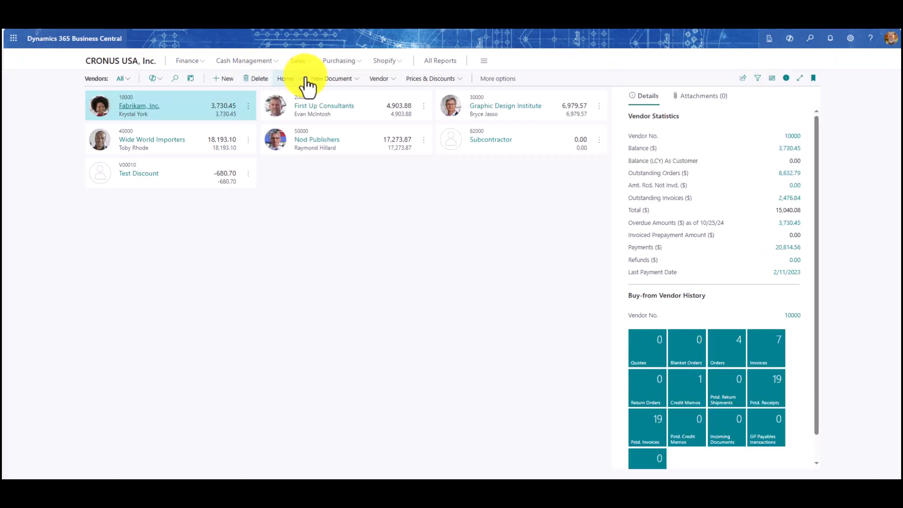
Step: Open the chart of accounts and filter it by Income/Balance to show only Income Statement accounts
{"action": "left_click", "coordinate": [187, 62]}
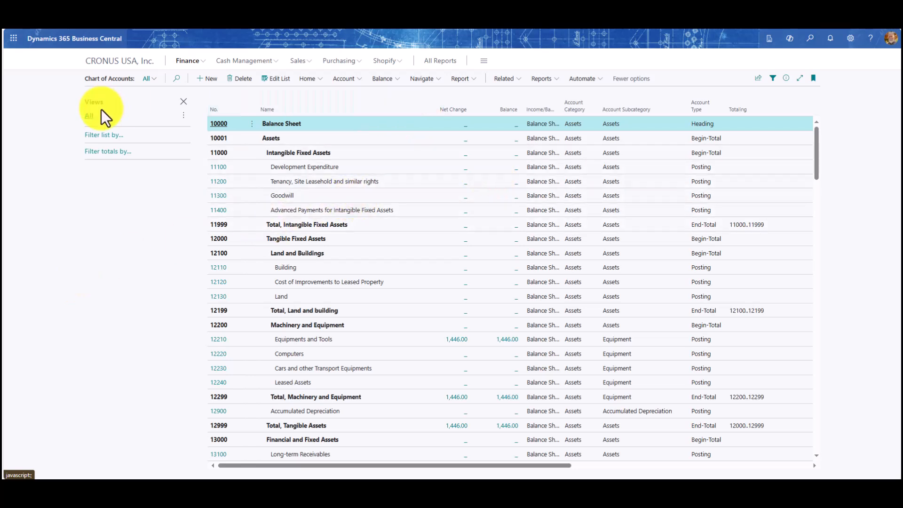
{"action": "left_click", "coordinate": [112, 135]}
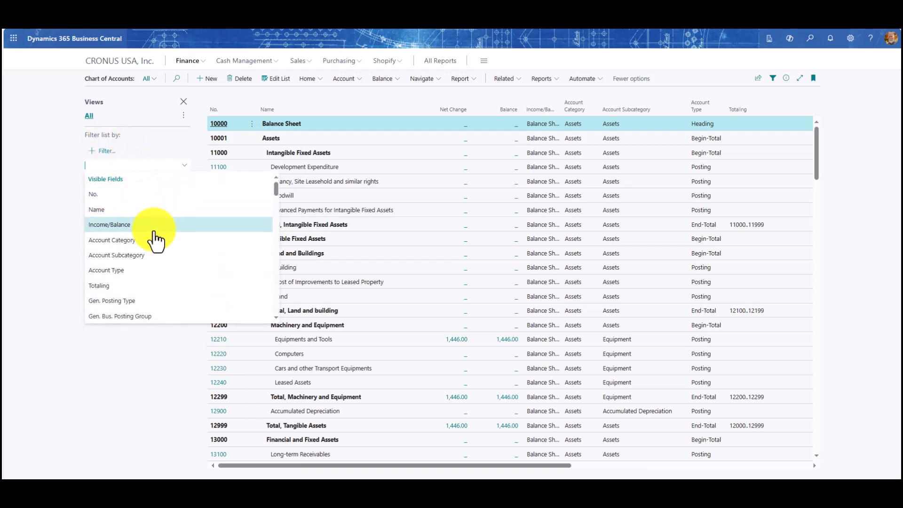
{"action": "left_click", "coordinate": [155, 226]}
{"action": "left_click", "coordinate": [184, 165]}
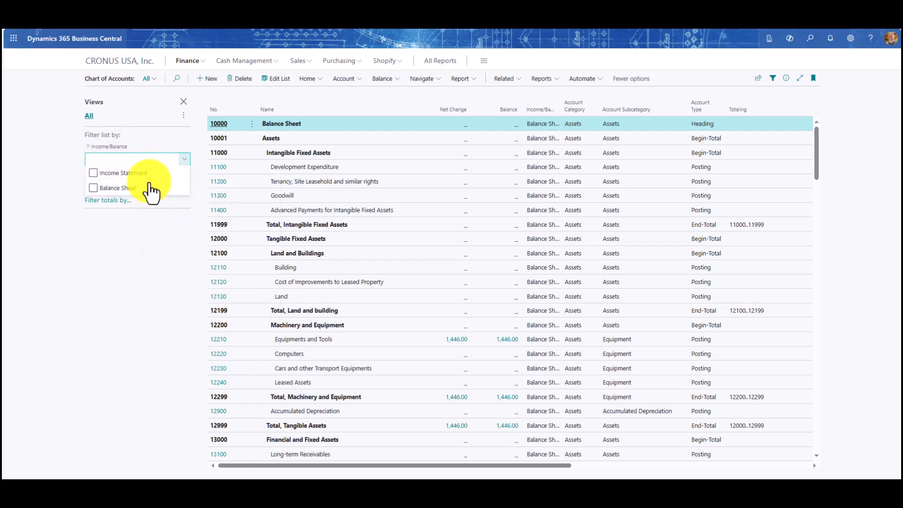
{"action": "left_click", "coordinate": [113, 173]}
{"action": "left_click", "coordinate": [125, 284]}
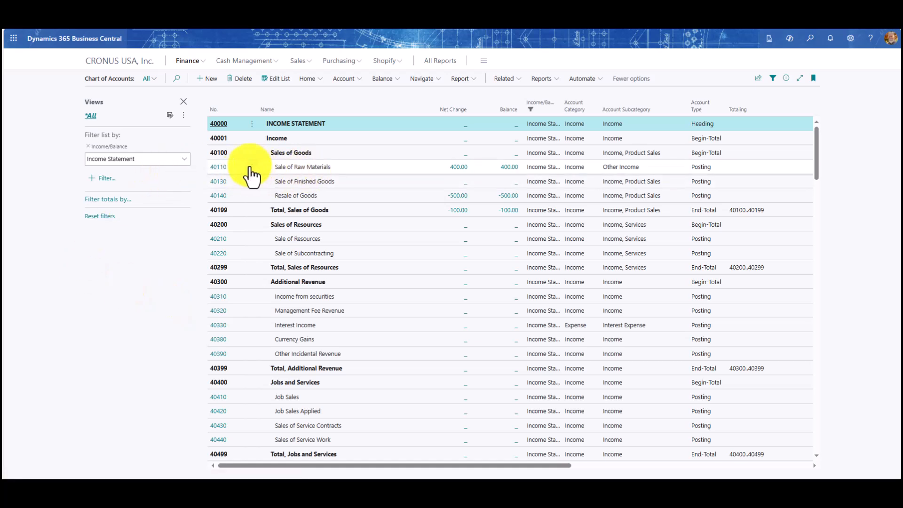
Step: Add AREA to the default dimensions of G/L account 40110, Sale of Raw Materials, with value posting set to Code Mandatory
{"action": "left_click", "coordinate": [220, 167]}
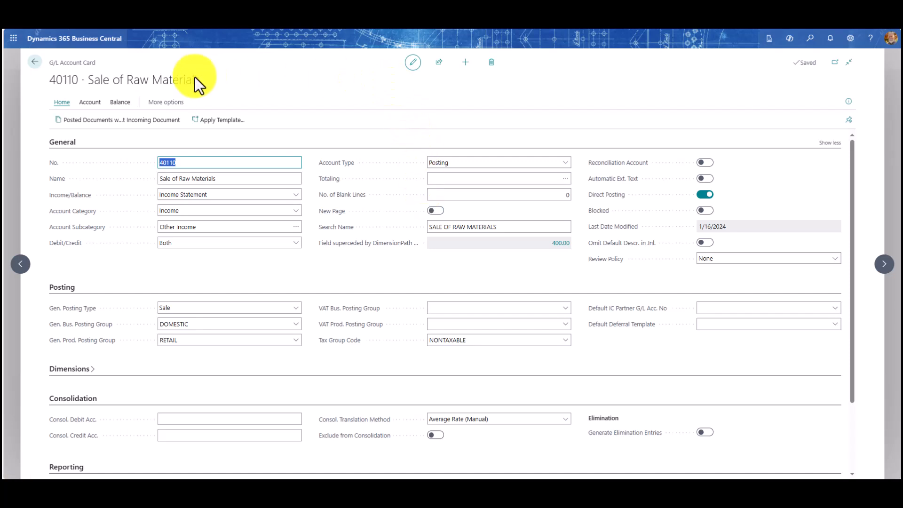
{"action": "left_click", "coordinate": [90, 102]}
{"action": "left_click", "coordinate": [71, 123]}
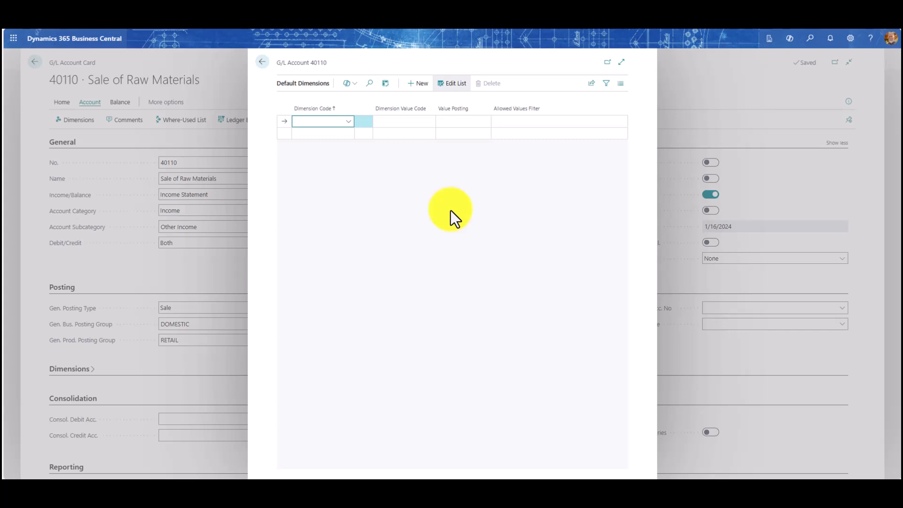
{"action": "left_click", "coordinate": [348, 122]}
{"action": "left_click", "coordinate": [326, 160]}
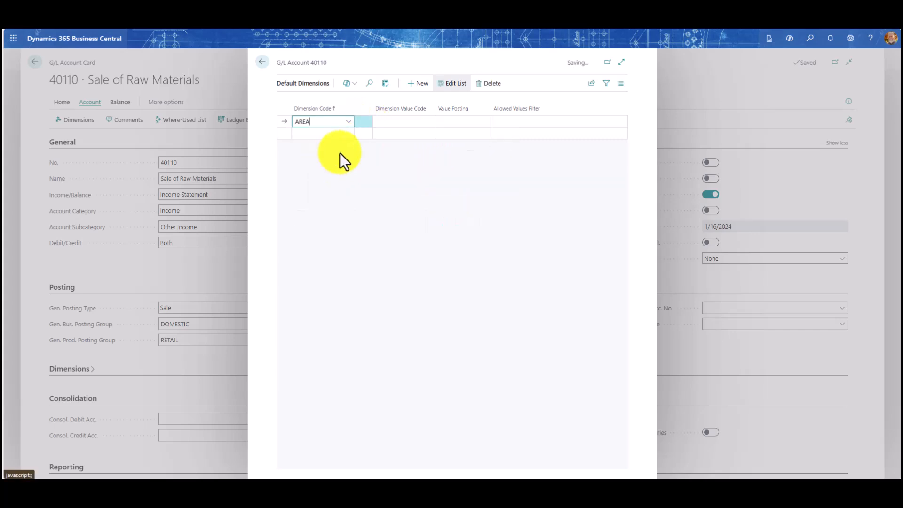
{"action": "left_click", "coordinate": [423, 122]}
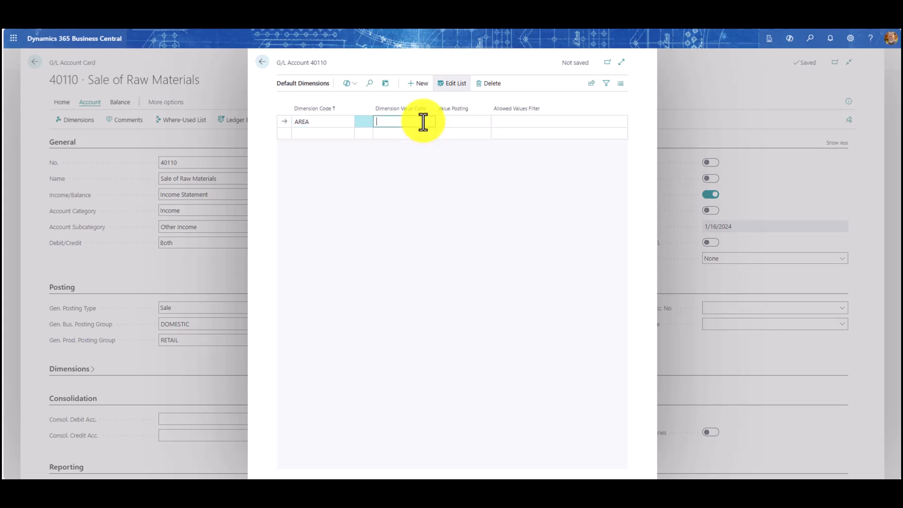
{"action": "left_click", "coordinate": [461, 121]}
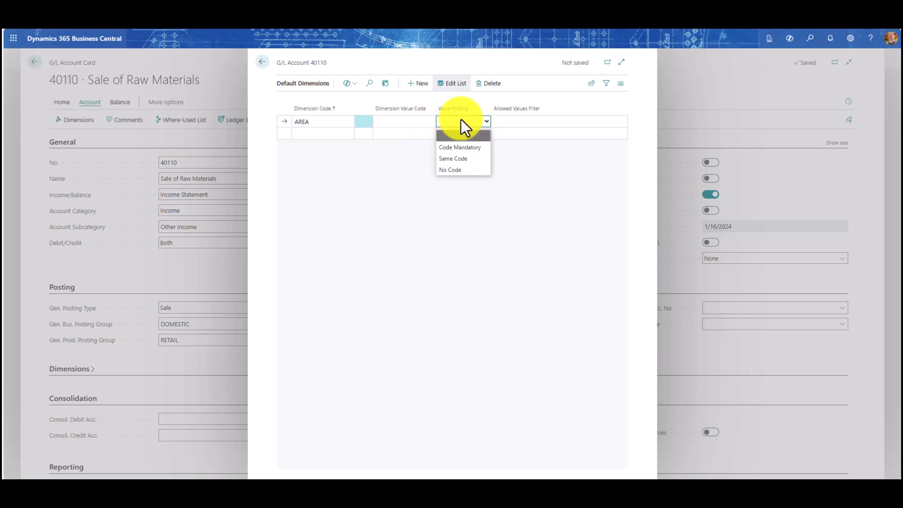
{"action": "left_click", "coordinate": [461, 148]}
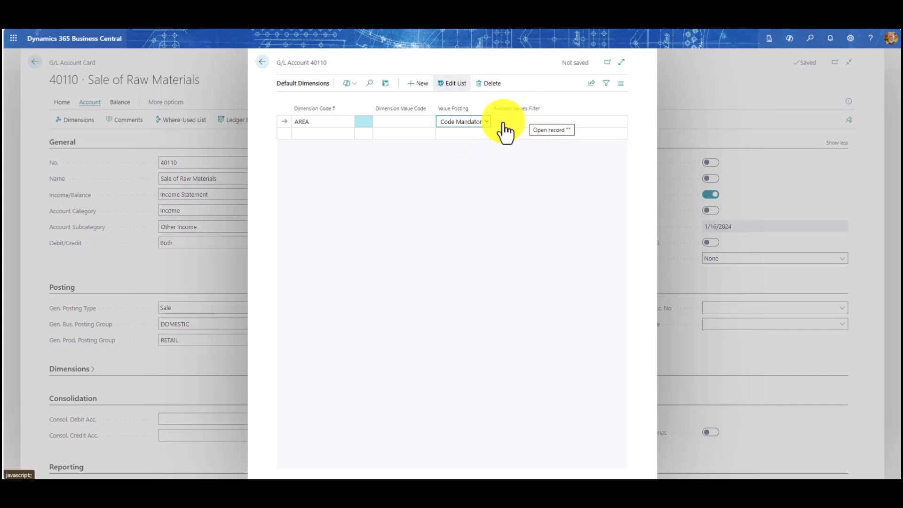
Step: Disallow AREA value 30, Europe North (EU), in the allowed dimension values of G/L account 40110
{"action": "left_click", "coordinate": [523, 124]}
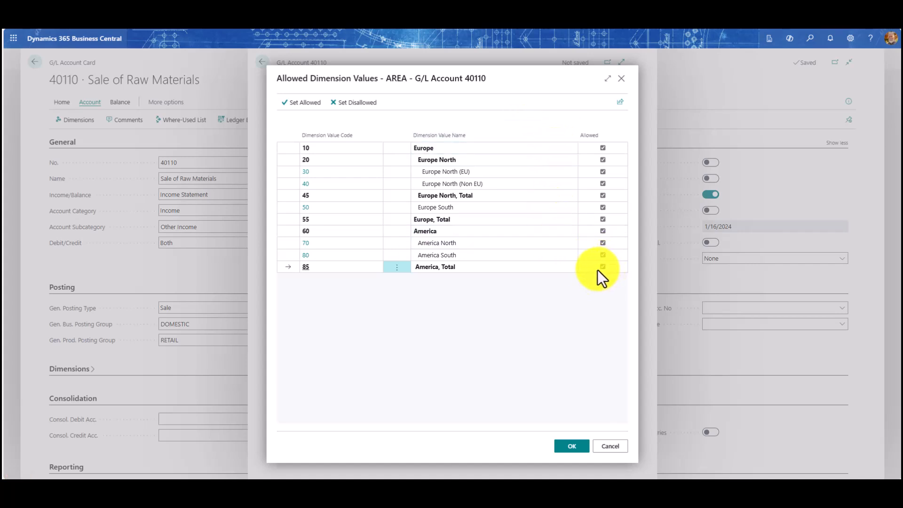
{"action": "left_click", "coordinate": [602, 172]}
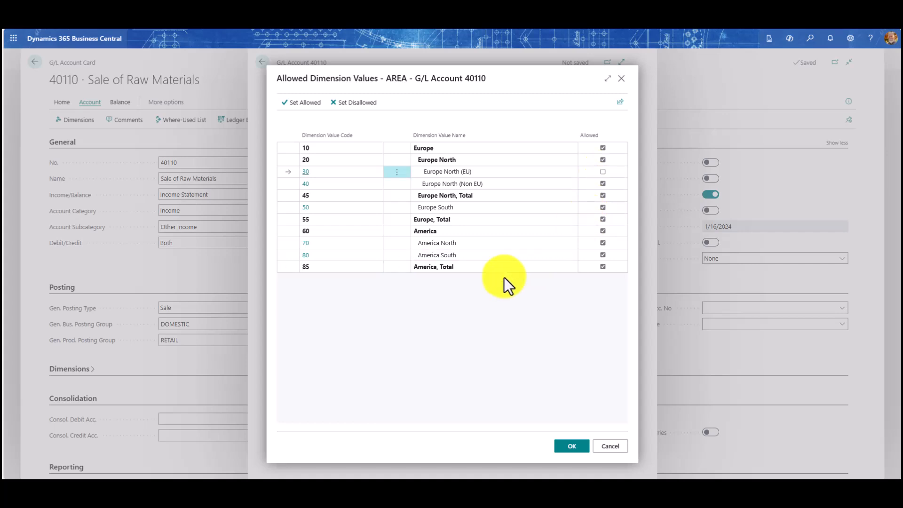
{"action": "left_click", "coordinate": [570, 448]}
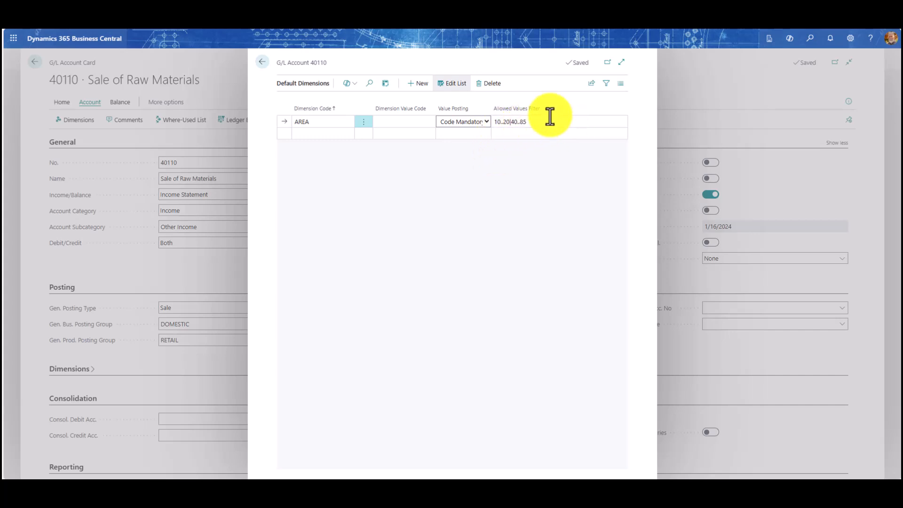
Step: Leave the default dimensions and the Sale of Raw Materials account card to return to the chart of accounts
{"action": "left_click", "coordinate": [403, 123]}
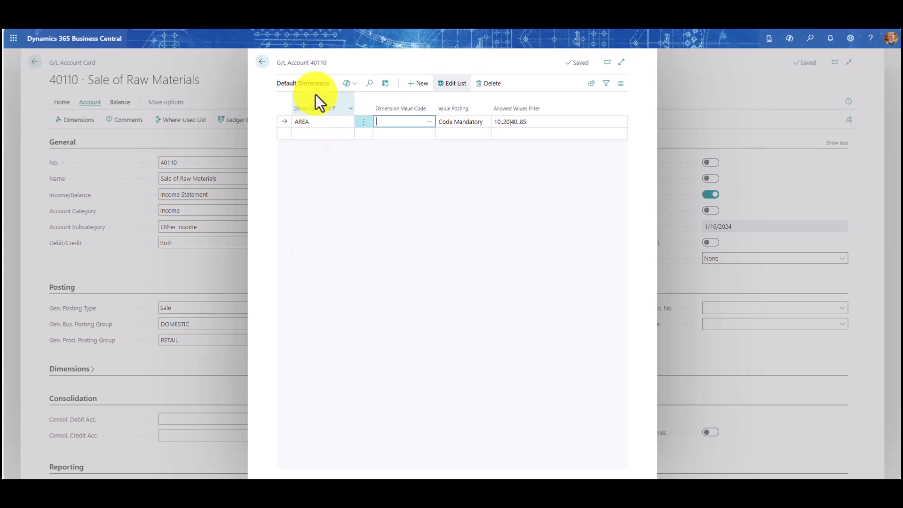
{"action": "left_click", "coordinate": [317, 66]}
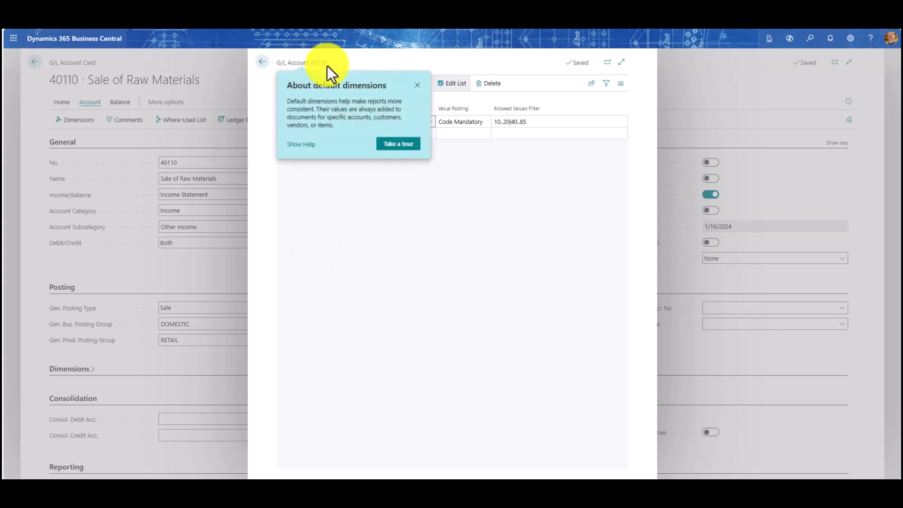
{"action": "left_click", "coordinate": [417, 86]}
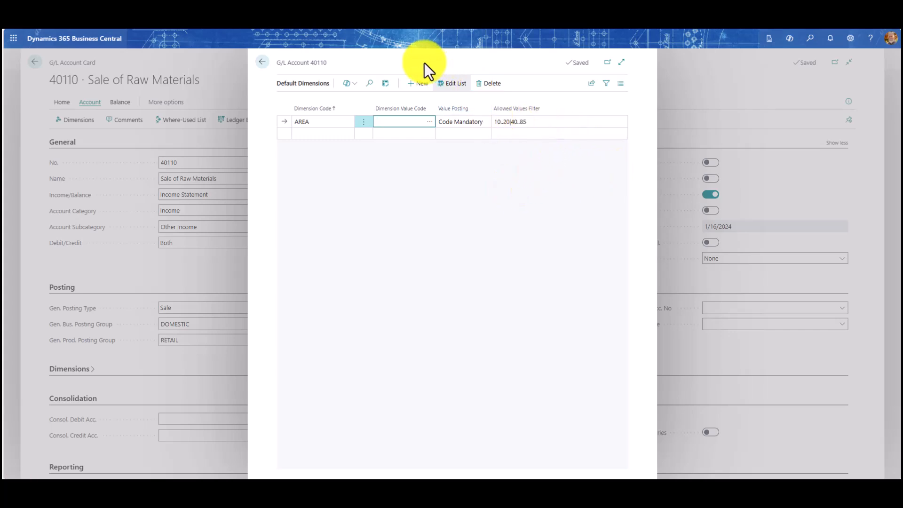
{"action": "left_click", "coordinate": [262, 62]}
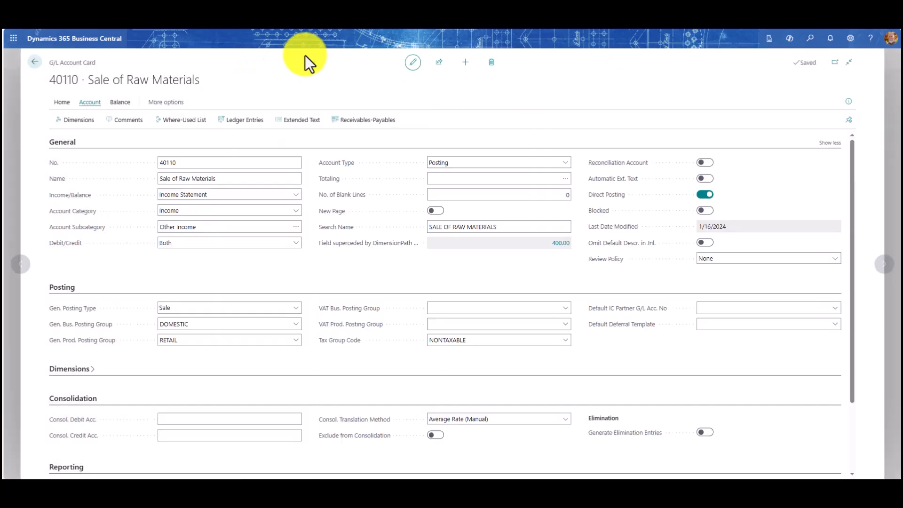
{"action": "left_click", "coordinate": [35, 62]}
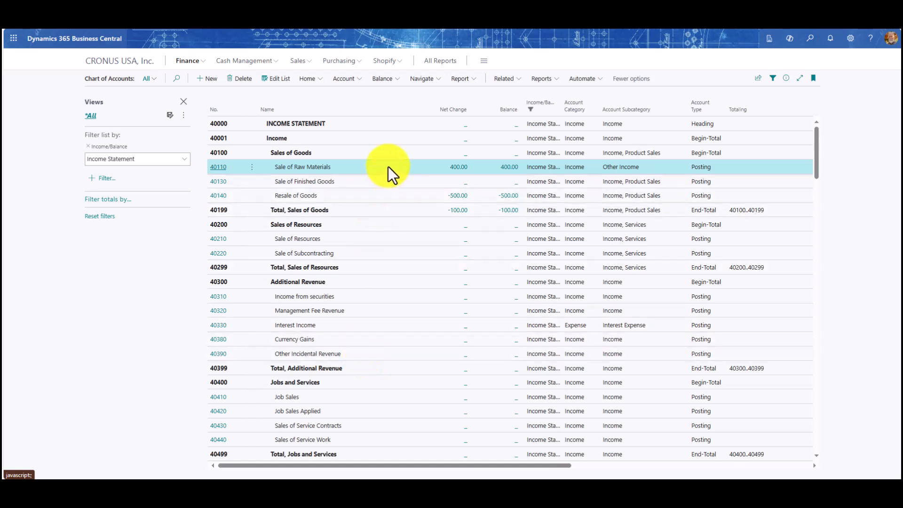
Step: Examine the Default Dimensions-Multiple list for the Sale of Raw Materials account in edit mode, and close it without changes
{"action": "left_click", "coordinate": [358, 85]}
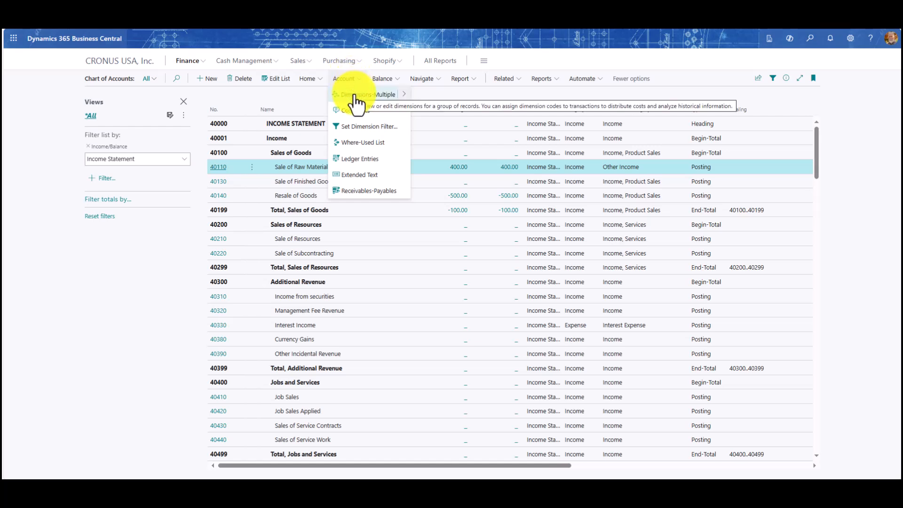
{"action": "left_click", "coordinate": [357, 97]}
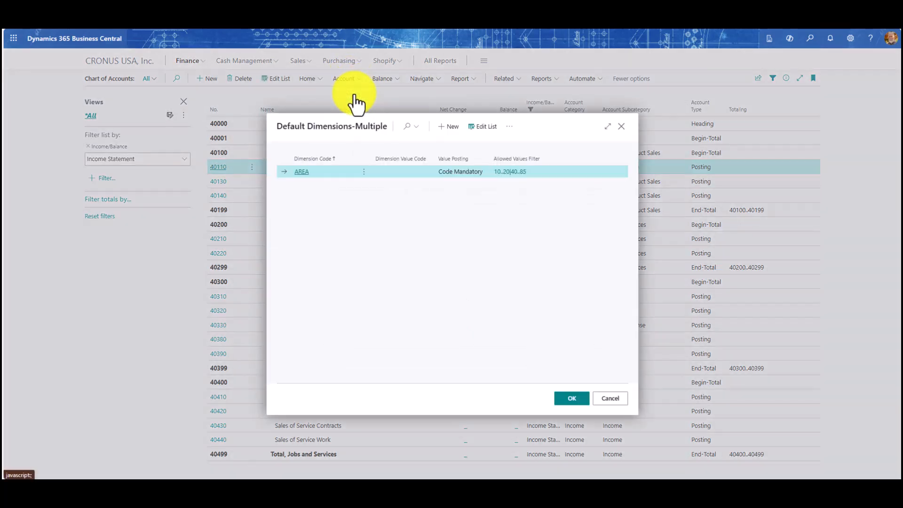
{"action": "left_click", "coordinate": [486, 129]}
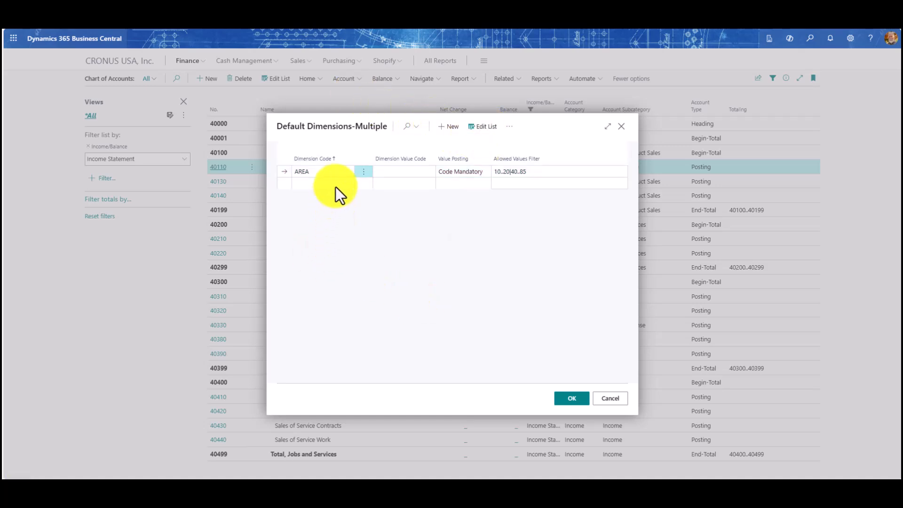
{"action": "left_click", "coordinate": [621, 128]}
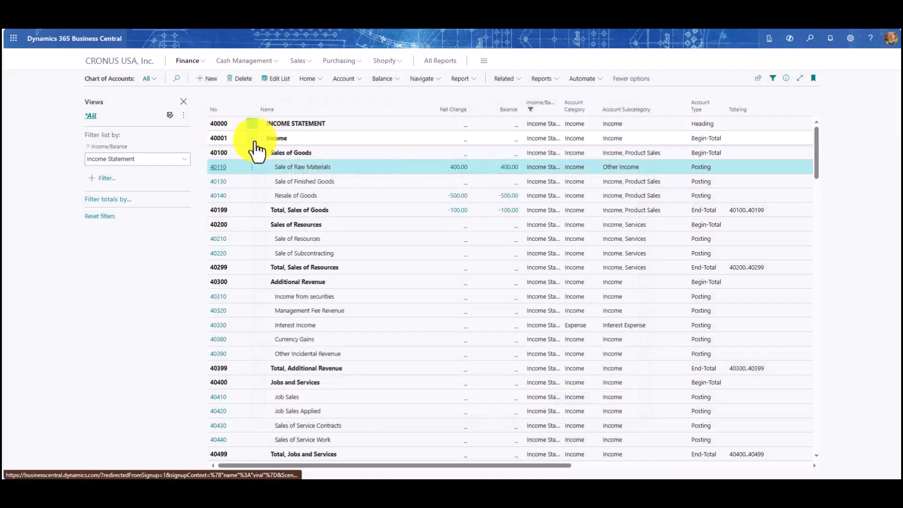
Step: Turn on multiple selection in the chart of accounts and select all the filtered Income Statement accounts
{"action": "left_click", "coordinate": [252, 123]}
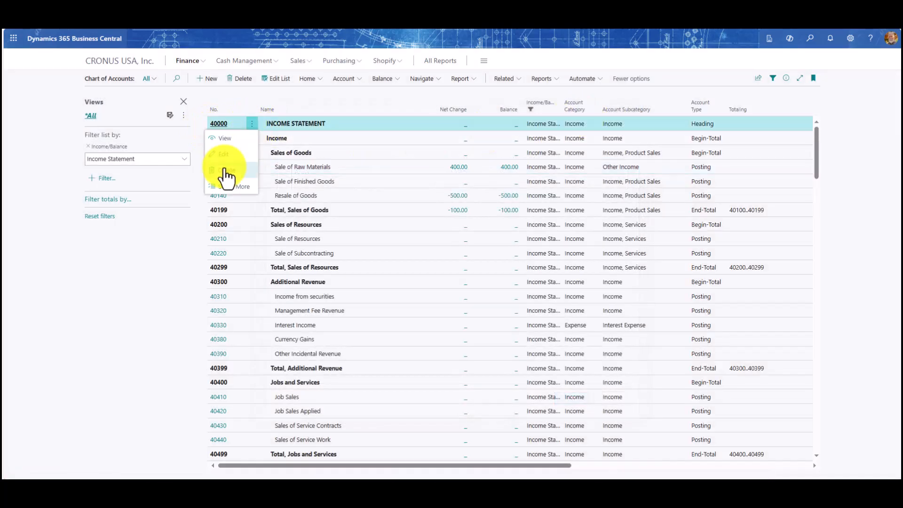
{"action": "left_click", "coordinate": [232, 187]}
{"action": "left_click", "coordinate": [216, 109]}
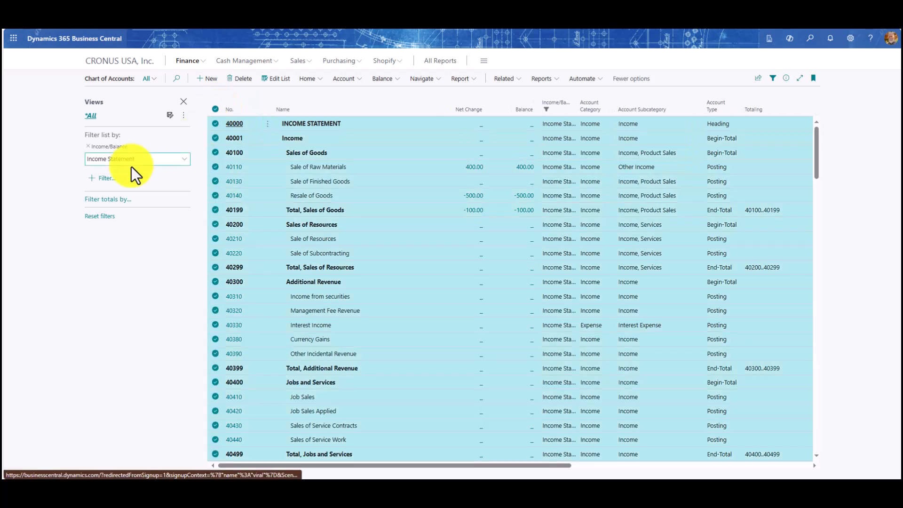
Step: Filter the chart of accounts to Account Type Posting and select all the listed Income Statement accounts
{"action": "left_click", "coordinate": [109, 179]}
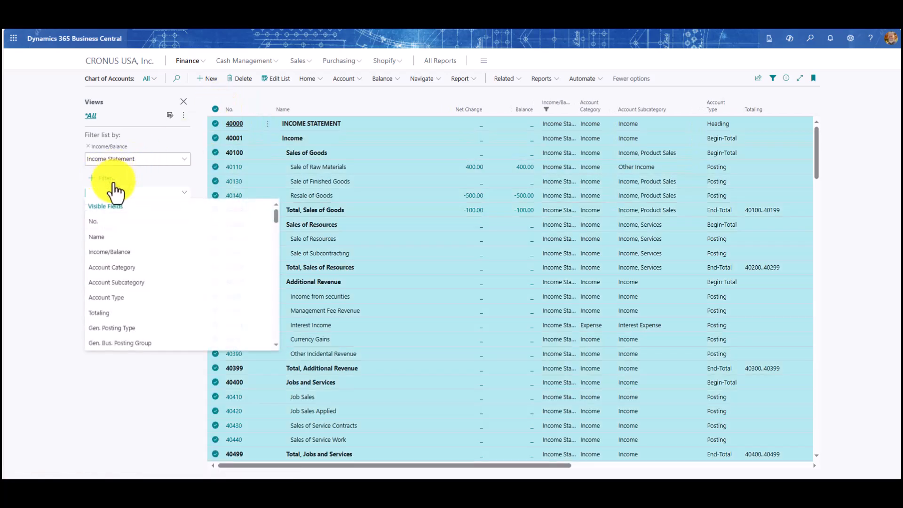
{"action": "left_click", "coordinate": [134, 300]}
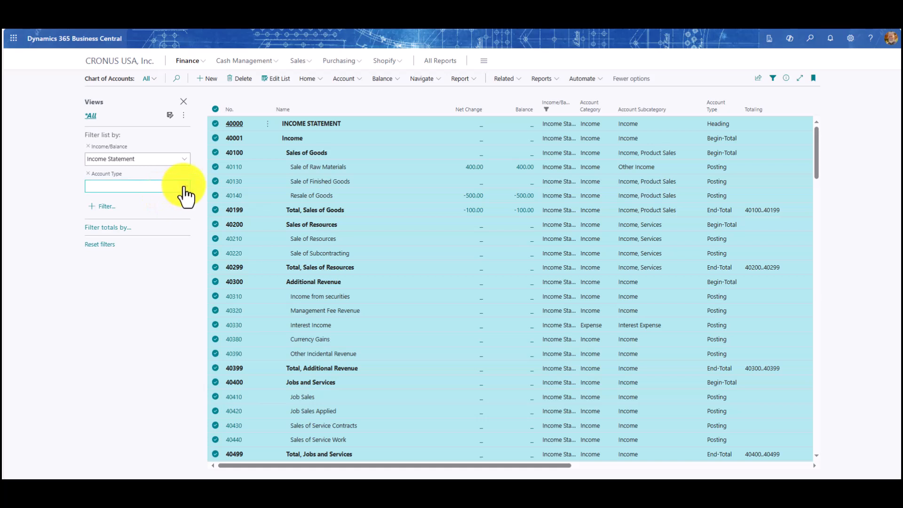
{"action": "left_click", "coordinate": [184, 189]}
{"action": "left_click", "coordinate": [95, 200]}
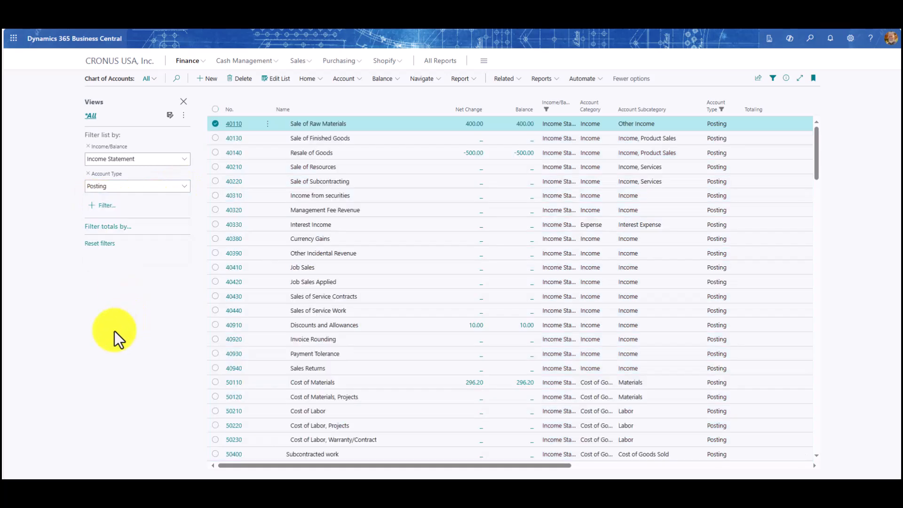
{"action": "left_click", "coordinate": [216, 110]}
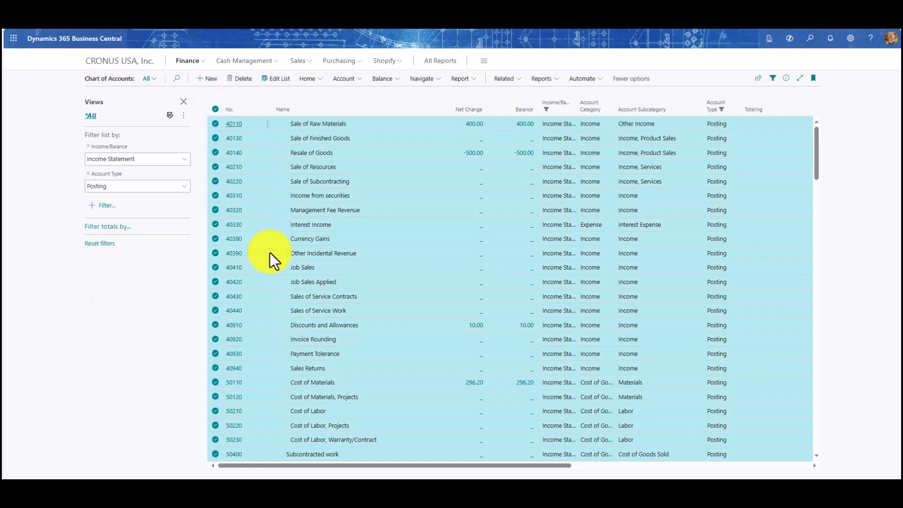
Step: Add a DEPARTMENT line to the default dimensions for all the selected accounts
{"action": "left_click", "coordinate": [338, 78]}
{"action": "left_click", "coordinate": [353, 96]}
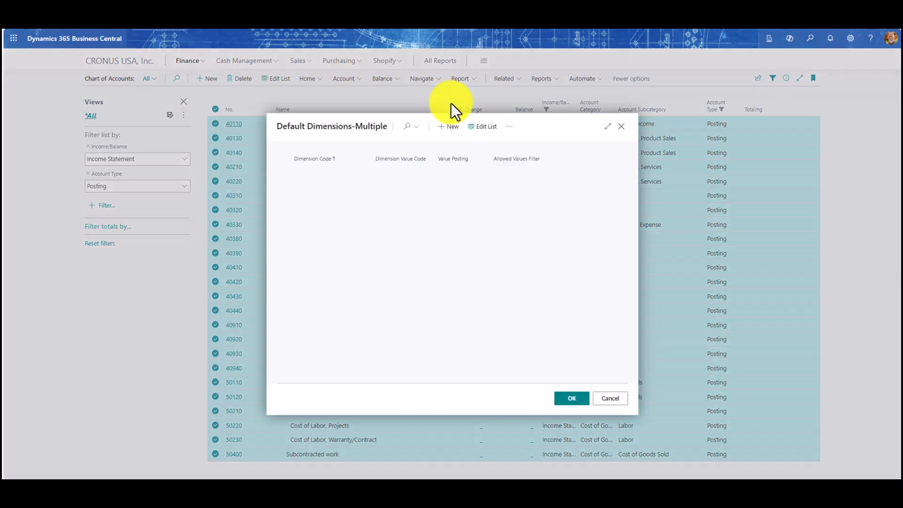
{"action": "left_click", "coordinate": [487, 126]}
{"action": "left_click", "coordinate": [323, 182]}
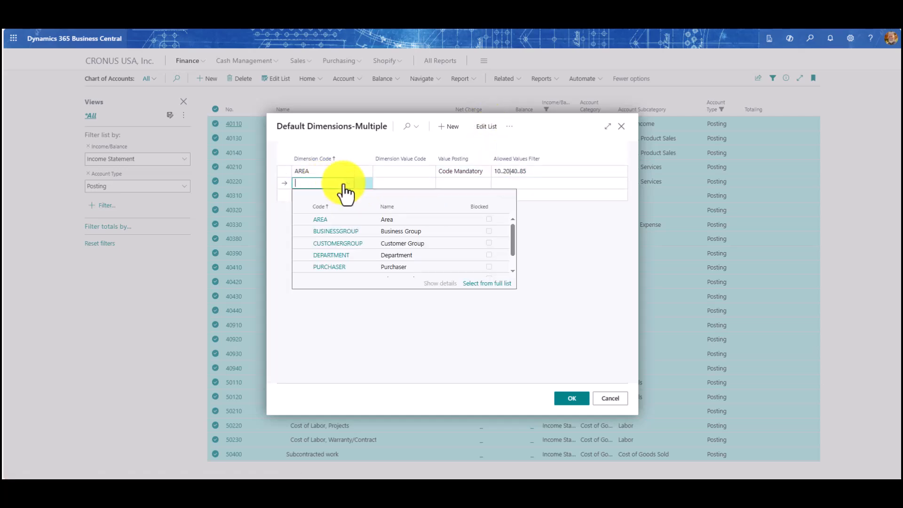
{"action": "left_click", "coordinate": [328, 255]}
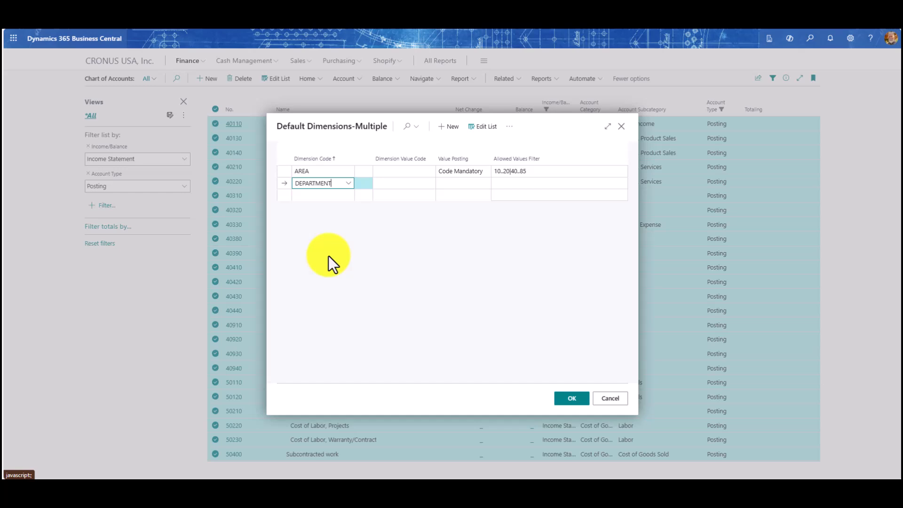
Step: Delete the AREA line from the default dimensions of the selected accounts
{"action": "left_click", "coordinate": [361, 172]}
{"action": "left_click", "coordinate": [339, 200]}
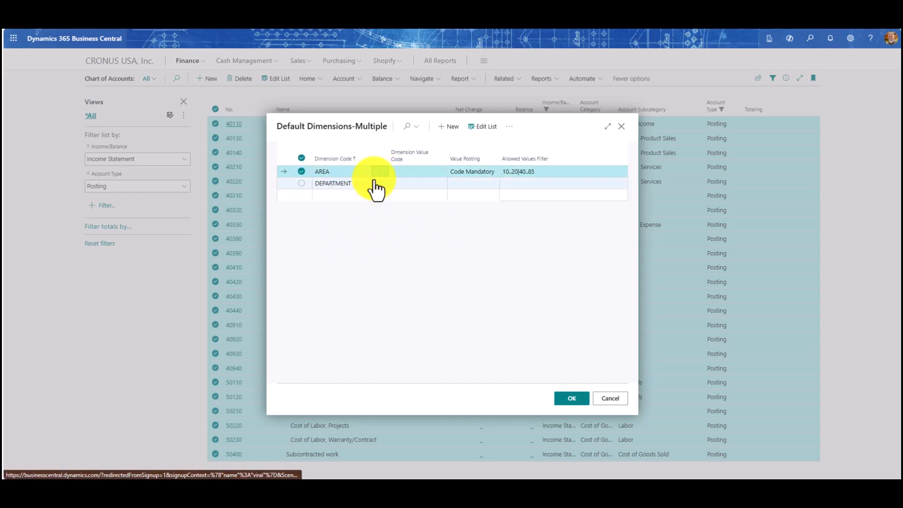
{"action": "key", "text": "ctrl+Delete"}
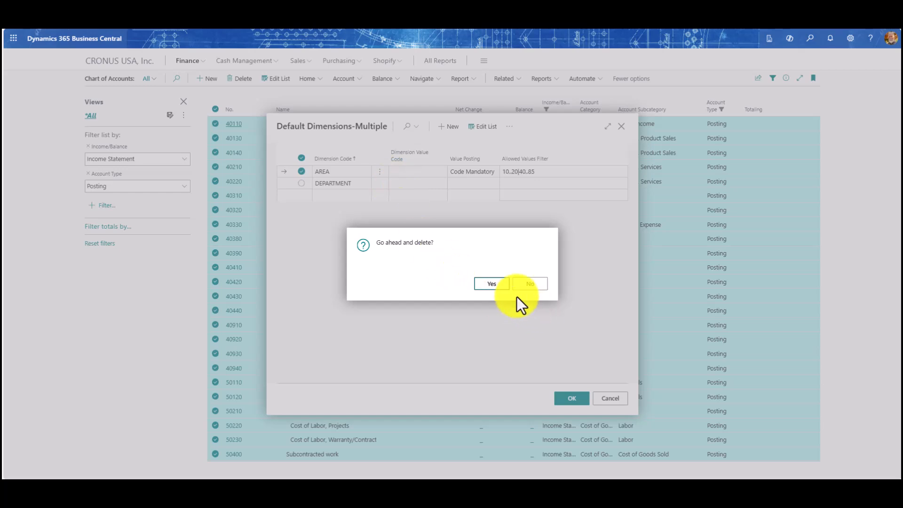
{"action": "left_click", "coordinate": [492, 284]}
Step: Set the DEPARTMENT dimension's value posting to Code Mandatory, leave its allowed values filter empty, and apply it to the selected accounts
{"action": "left_click", "coordinate": [460, 171]}
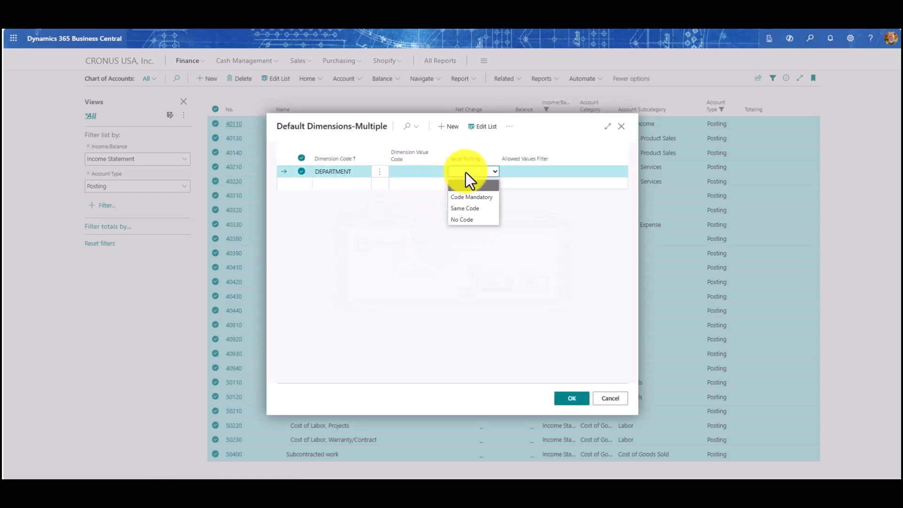
{"action": "left_click", "coordinate": [462, 198]}
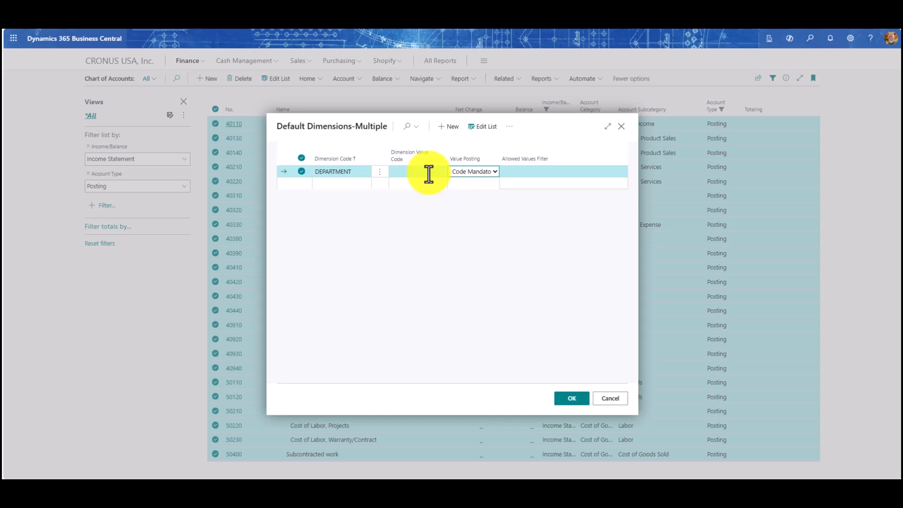
{"action": "left_click", "coordinate": [519, 173]}
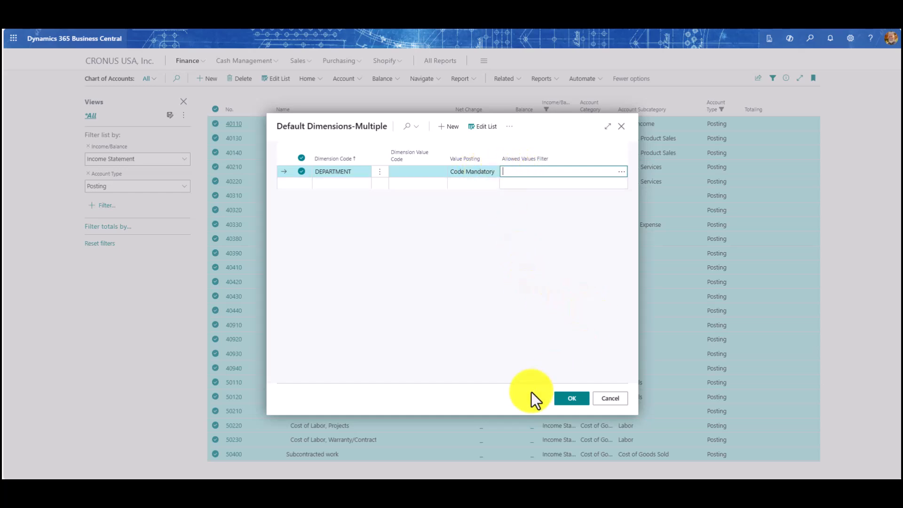
{"action": "left_click", "coordinate": [572, 399]}
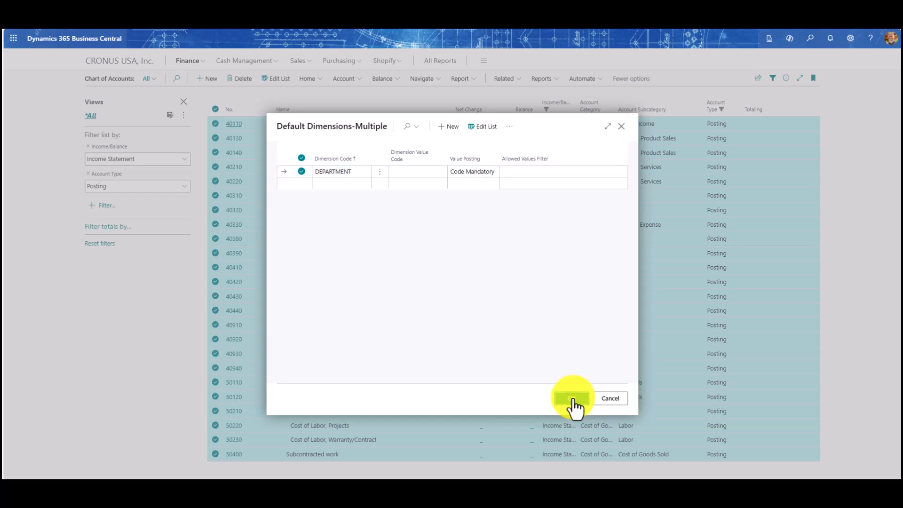
{"action": "left_click", "coordinate": [572, 398]}
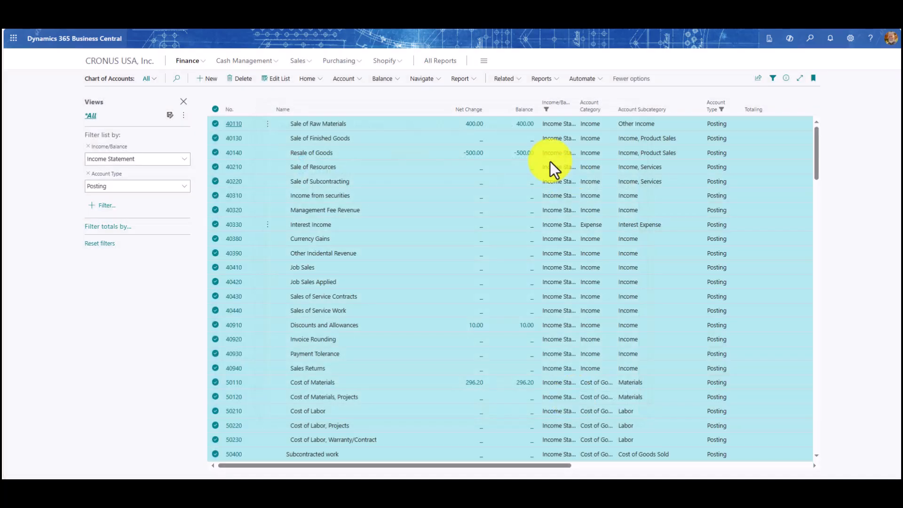
Step: Check the default dimensions of G/L accounts 40310, 40320 and 40330, and return to the chart of accounts
{"action": "left_click", "coordinate": [232, 199]}
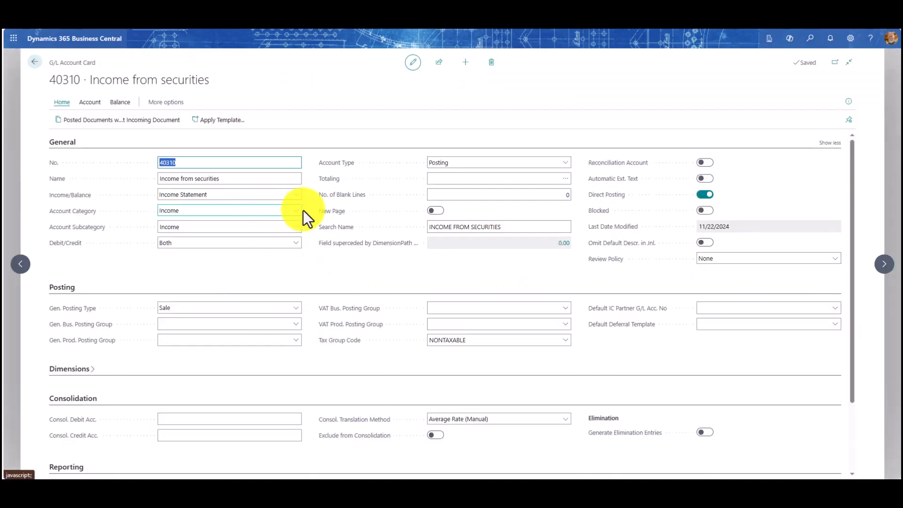
{"action": "left_click", "coordinate": [90, 102]}
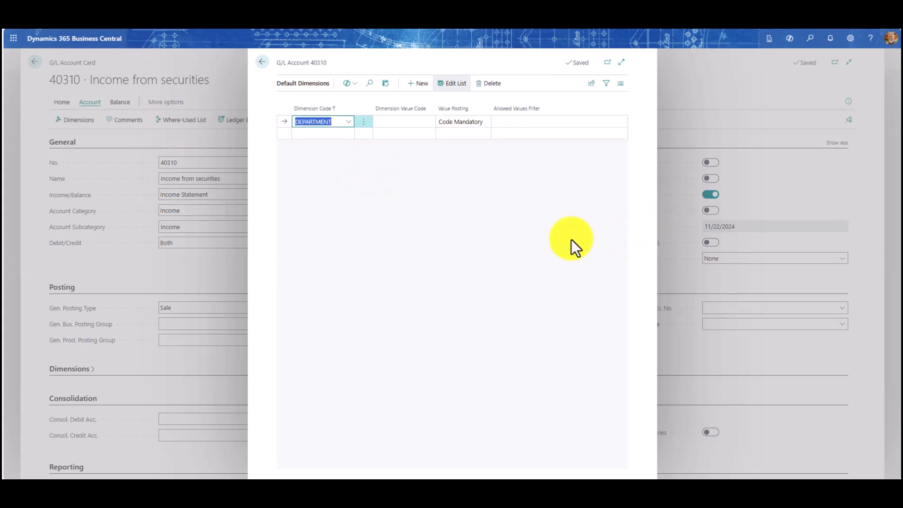
{"action": "left_click", "coordinate": [264, 66]}
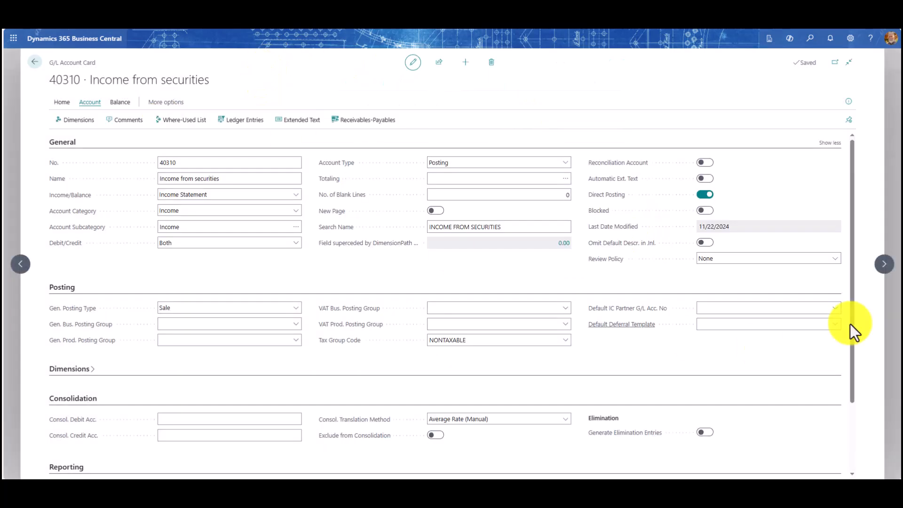
{"action": "left_click", "coordinate": [79, 119]}
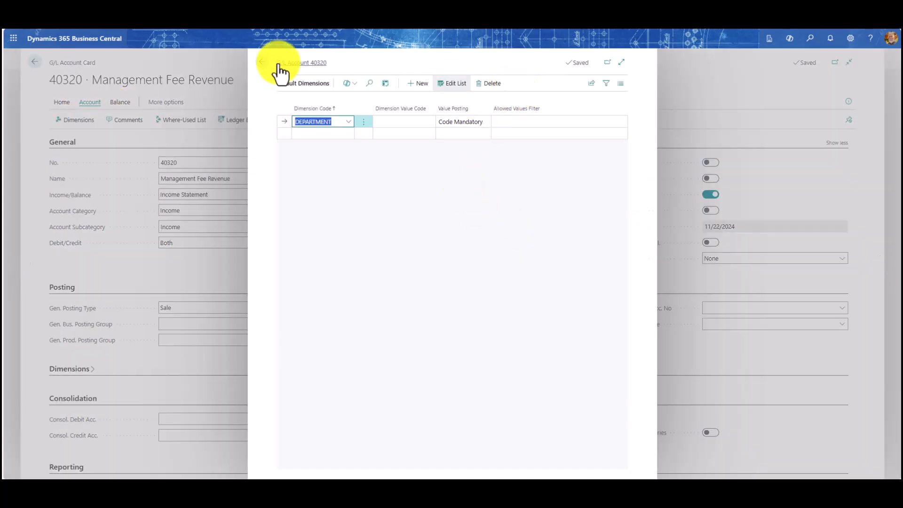
{"action": "left_click", "coordinate": [262, 62]}
{"action": "left_click", "coordinate": [884, 264]}
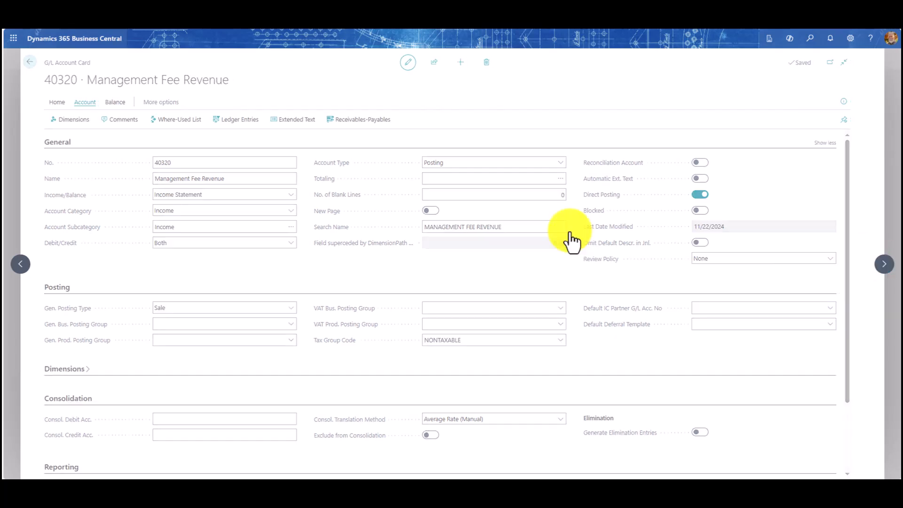
{"action": "left_click", "coordinate": [78, 121]}
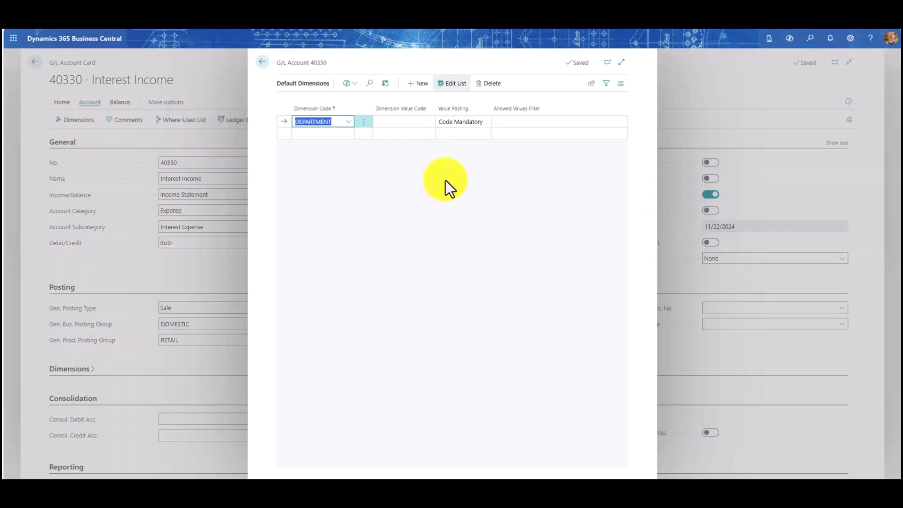
{"action": "left_click", "coordinate": [261, 63]}
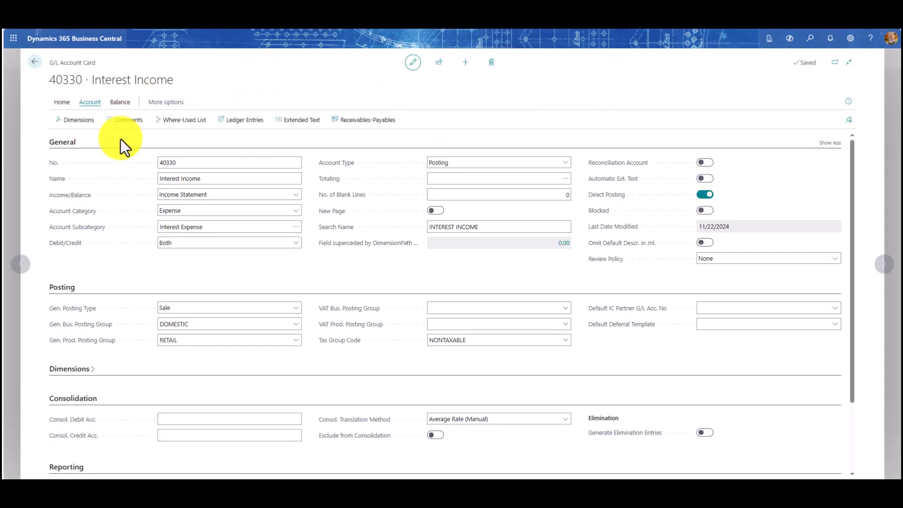
{"action": "left_click", "coordinate": [34, 64]}
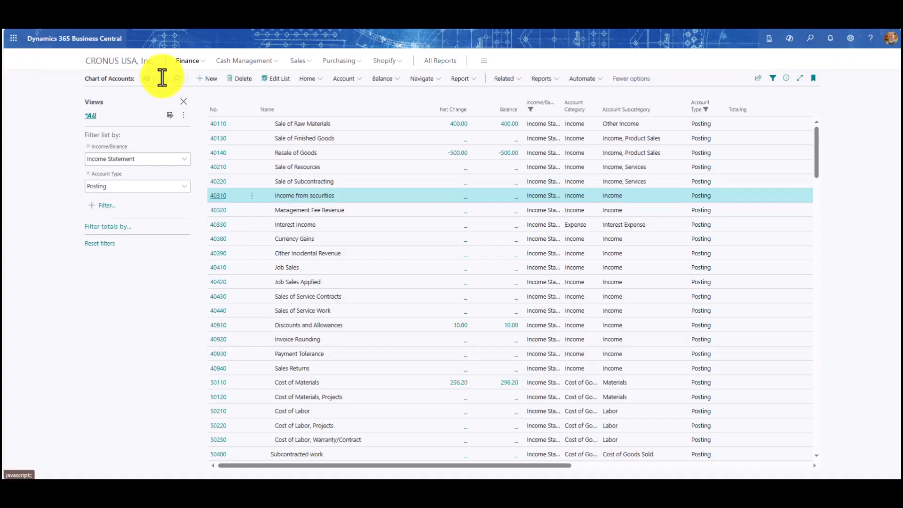